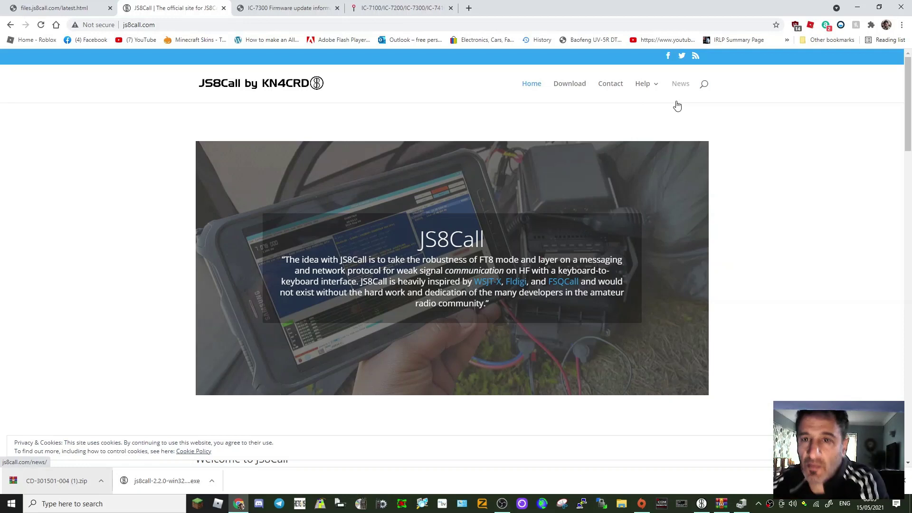
# Review the Icom USB driver download page, including its version notes and supported transceiver models
pyautogui.moveTo(655, 107)
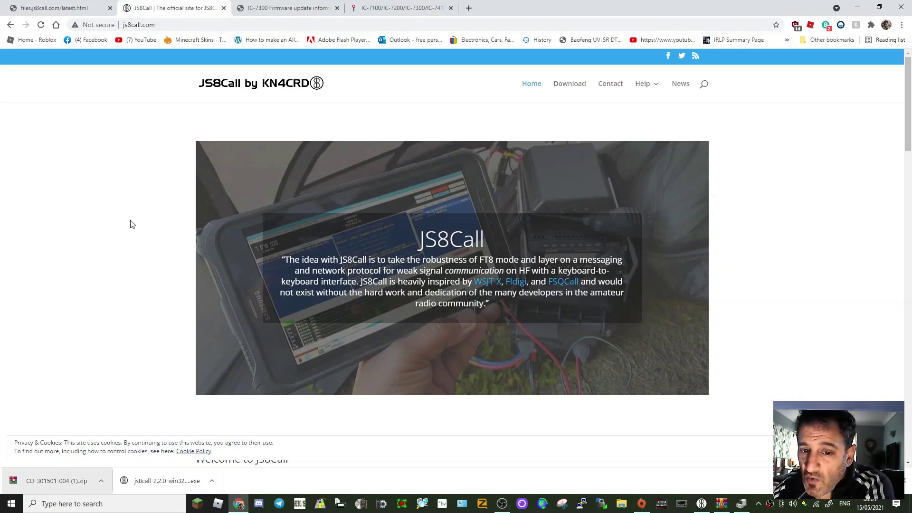
pyautogui.click(286, 9)
pyautogui.click(393, 10)
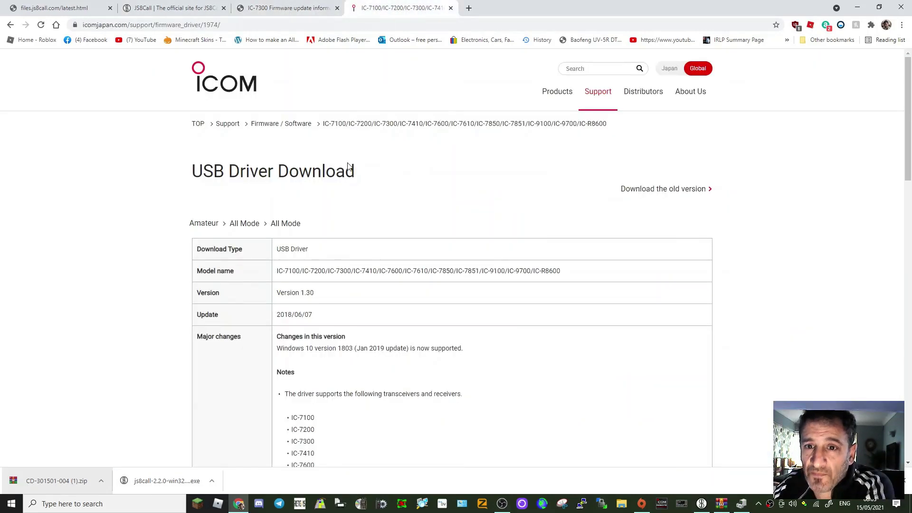
pyautogui.scroll(-4, 451, 228)
pyautogui.scroll(4, 451, 228)
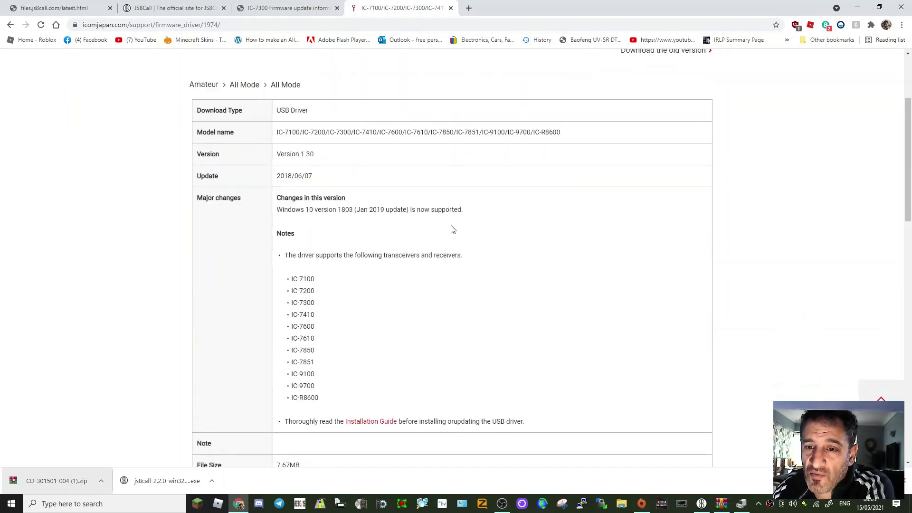
# Open the latest JS8Call download links page and download the Windows installer js8call-2.2.0-win32.exe
pyautogui.click(155, 8)
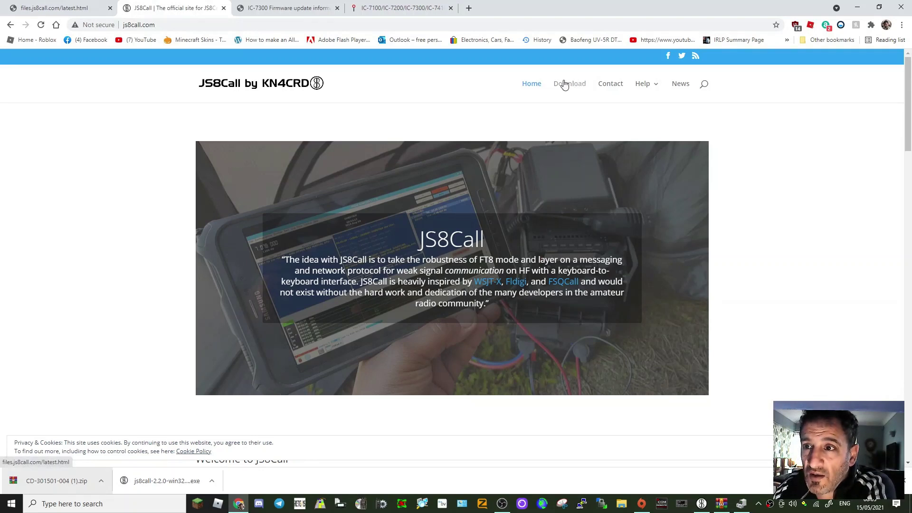
pyautogui.click(37, 14)
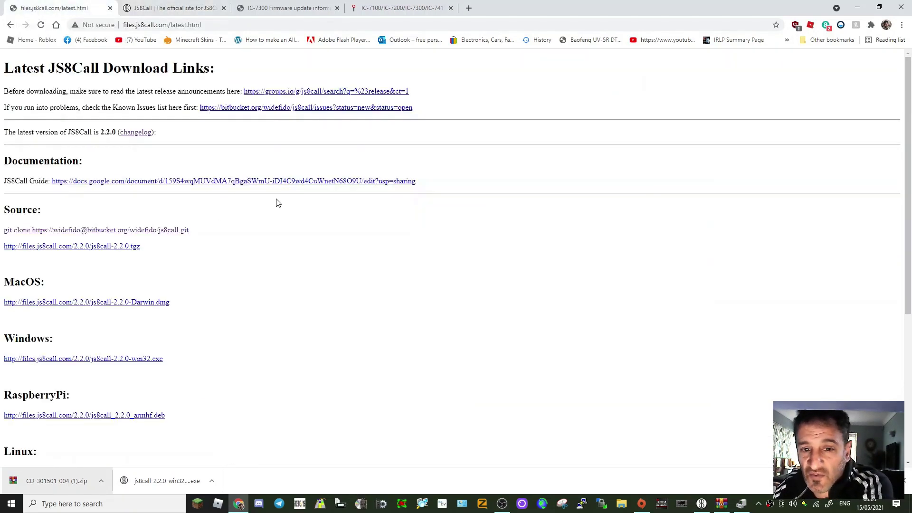
pyautogui.scroll(-3, 297, 284)
pyautogui.scroll(3, 300, 280)
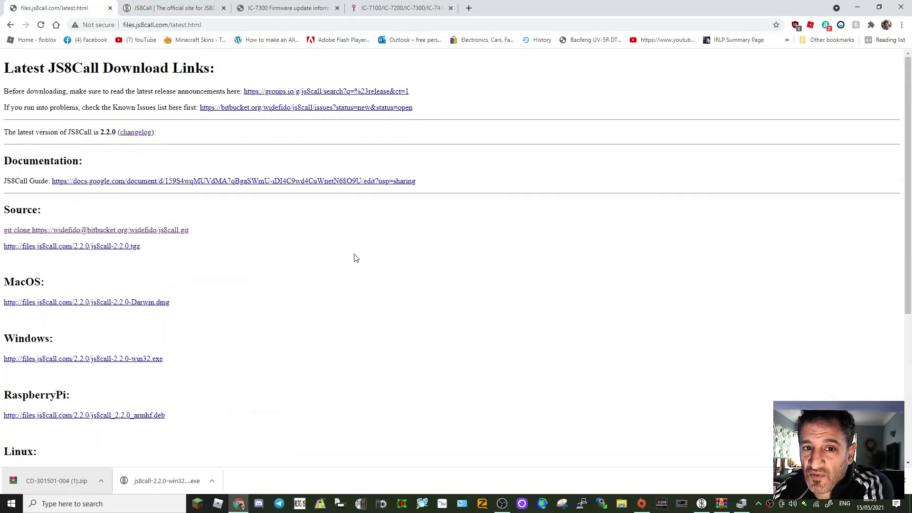
pyautogui.scroll(-3, 357, 258)
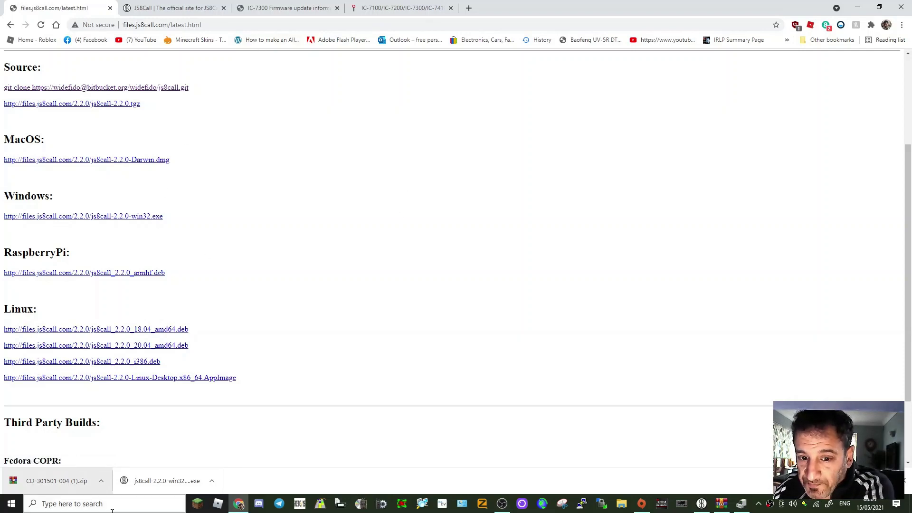
pyautogui.click(758, 506)
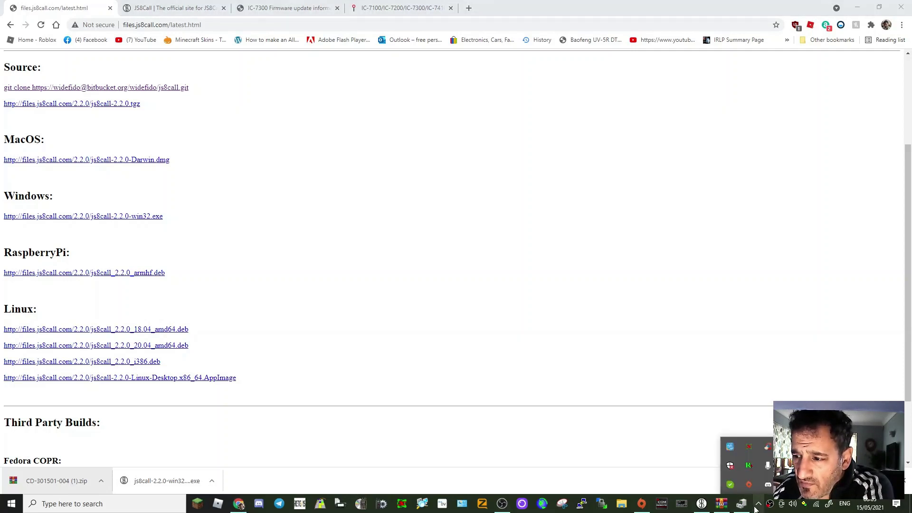
pyautogui.click(759, 506)
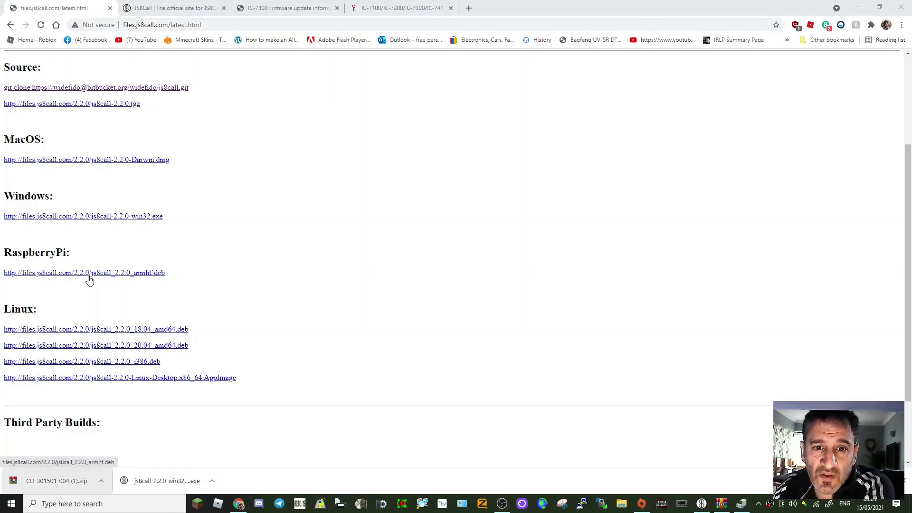
pyautogui.click(104, 217)
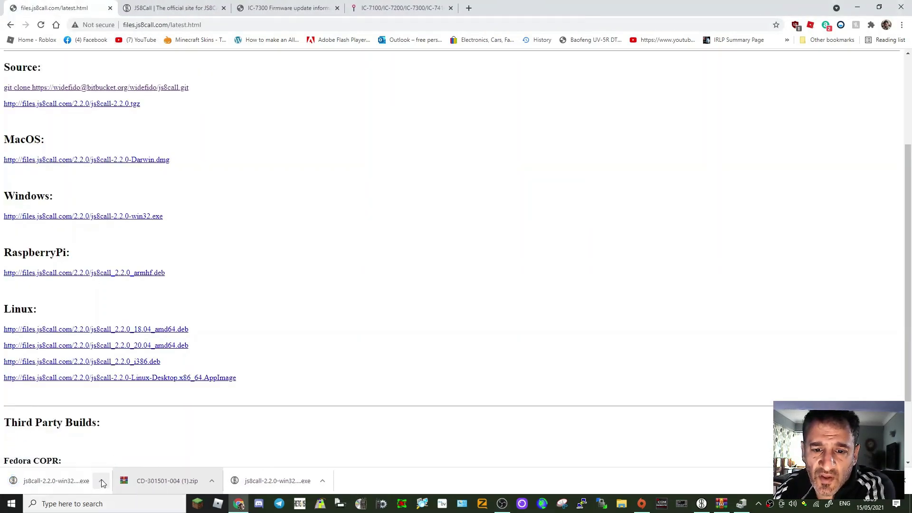
# Show the downloaded JS8Call installer in the Downloads folder and launch it from there
pyautogui.click(101, 481)
pyautogui.click(146, 457)
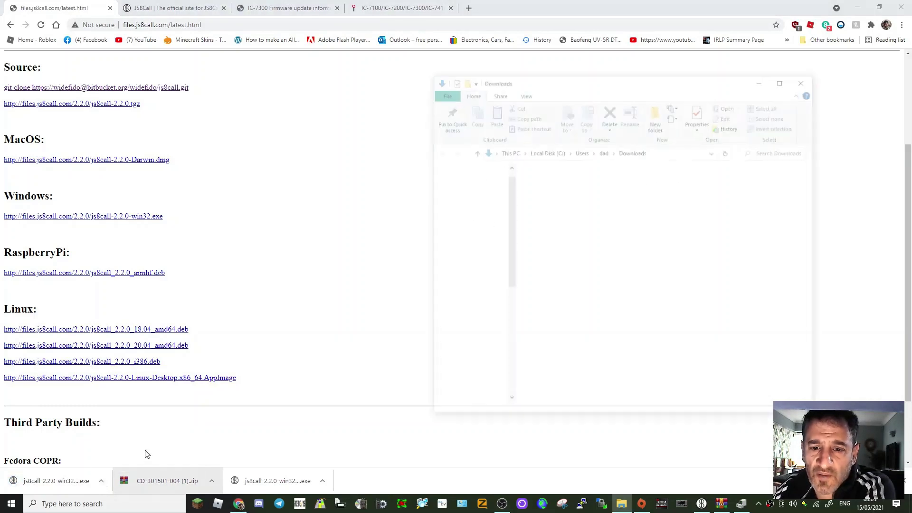
pyautogui.rightClick(556, 217)
pyautogui.click(609, 226)
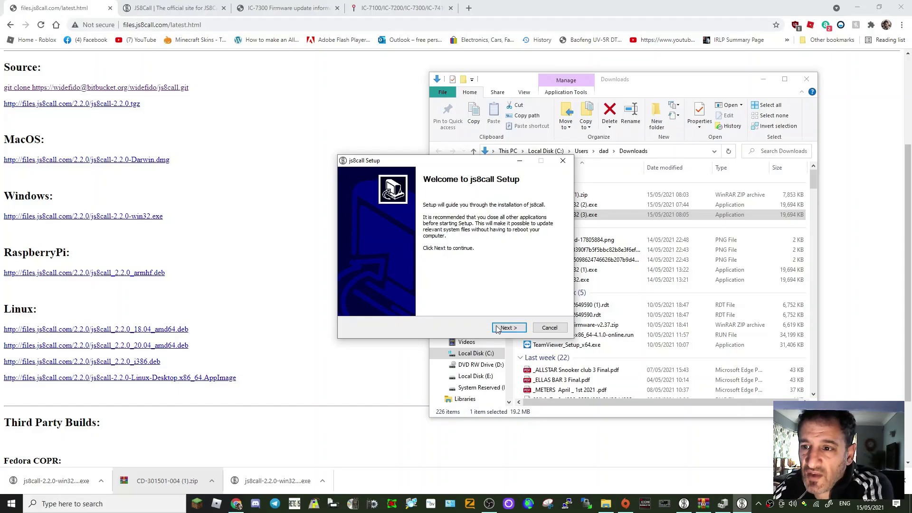
# Accept the licence and install js8call into C:\Program Files (x86)\js8call with the default options and the js8call Start Menu folder
pyautogui.click(497, 328)
pyautogui.scroll(-3, 498, 280)
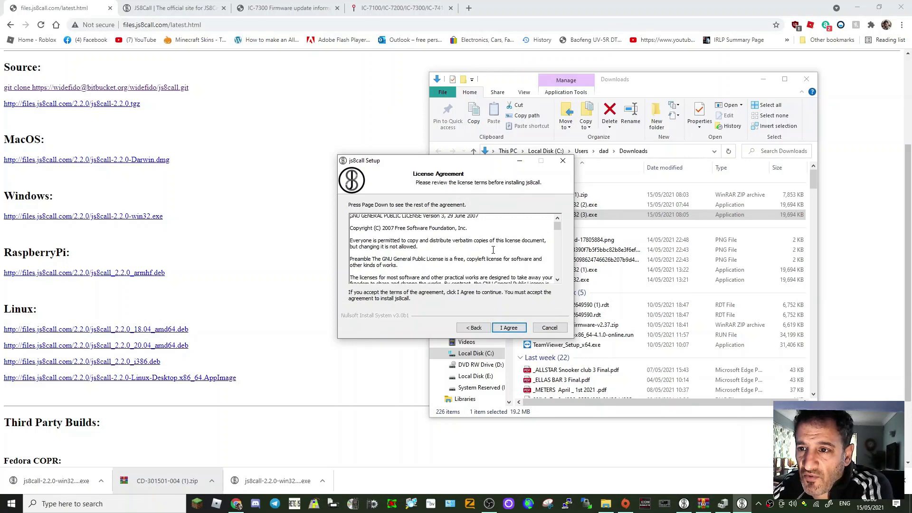
pyautogui.click(506, 327)
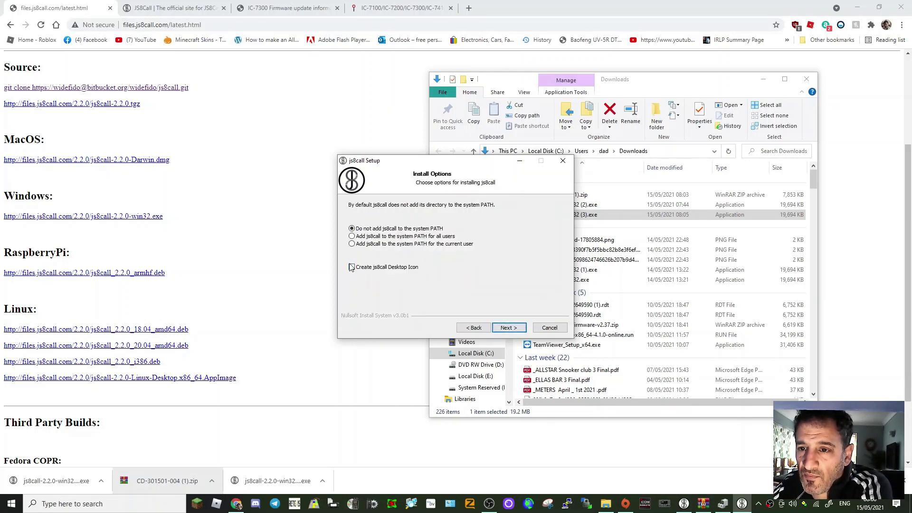
pyautogui.click(508, 329)
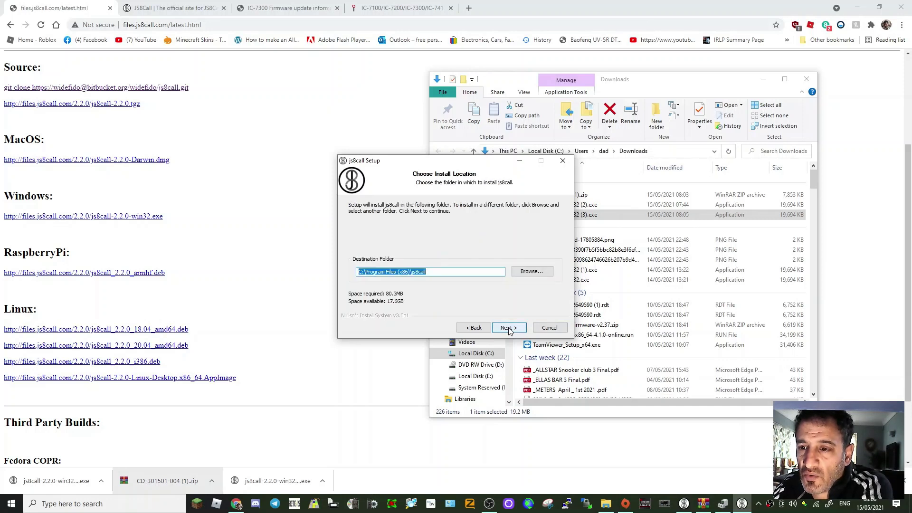
pyautogui.click(508, 328)
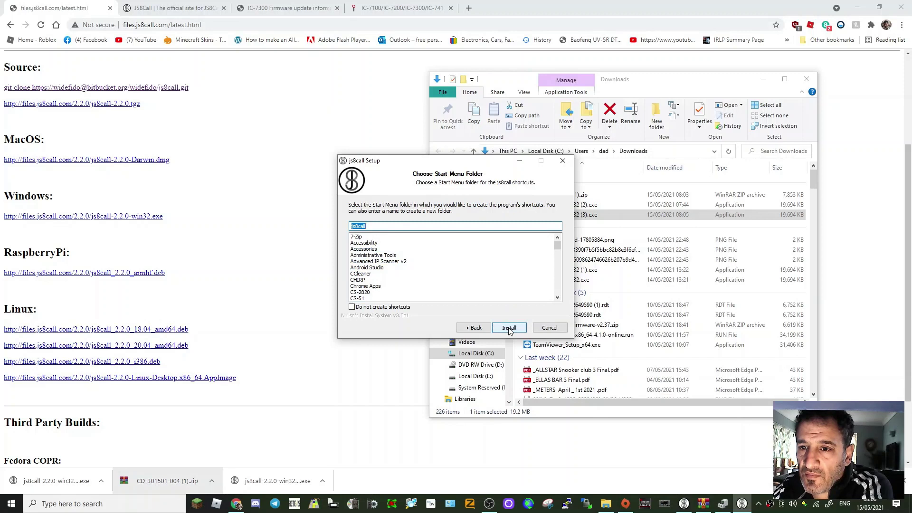
pyautogui.click(510, 328)
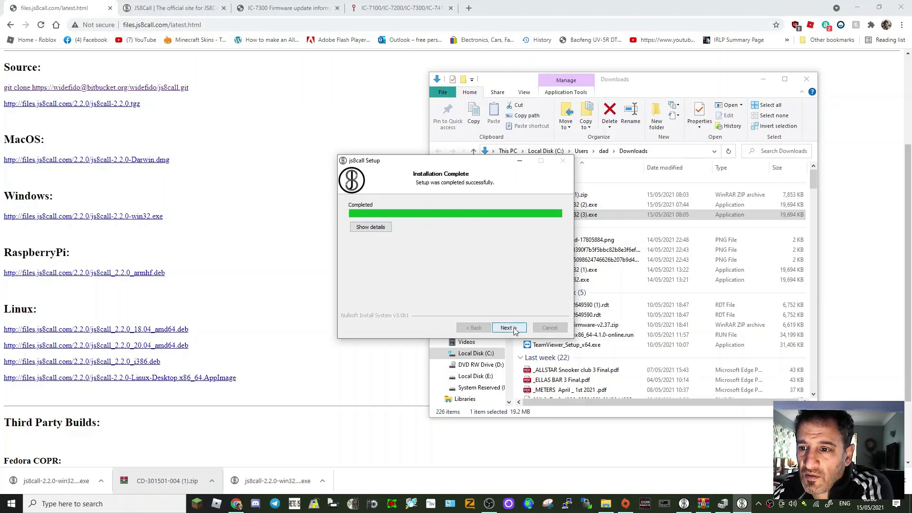
# Finish the setup with Run js8call enabled and move the Settings dialog clear of the main JS8Call window
pyautogui.click(516, 331)
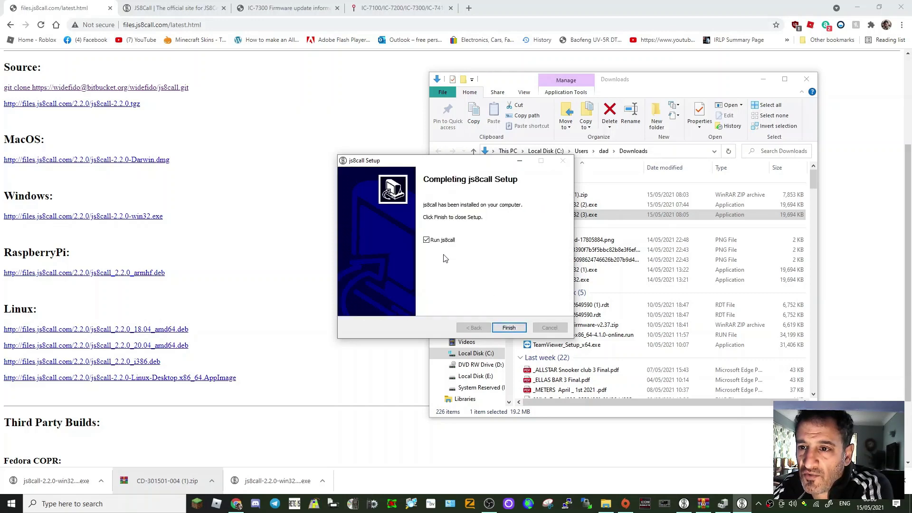
pyautogui.click(505, 326)
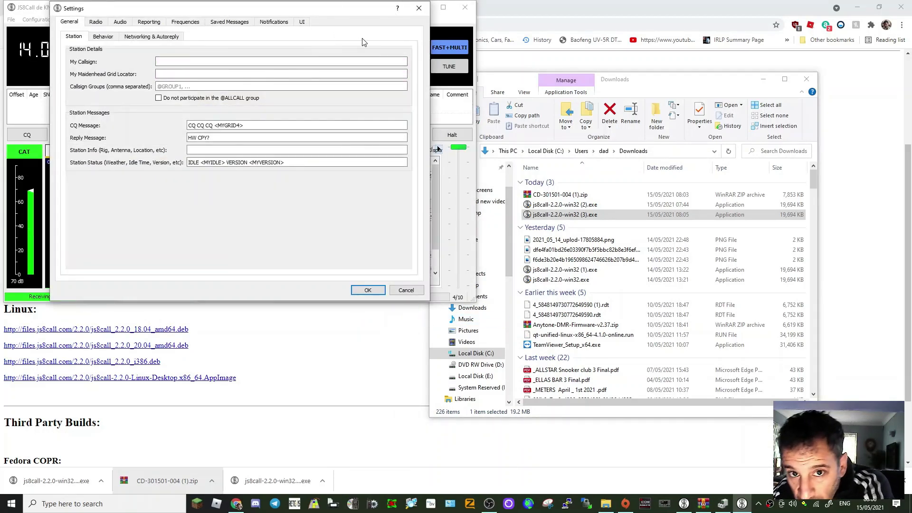
pyautogui.moveTo(295, 3); pyautogui.dragTo(652, 76)
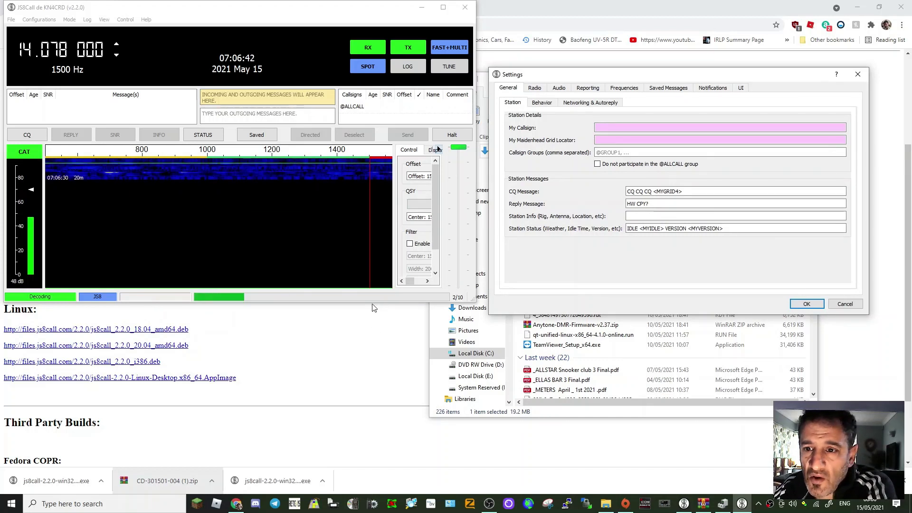
# Try to accept the JS8Call settings with the station callsign left blank
pyautogui.click(693, 127)
pyautogui.click(799, 308)
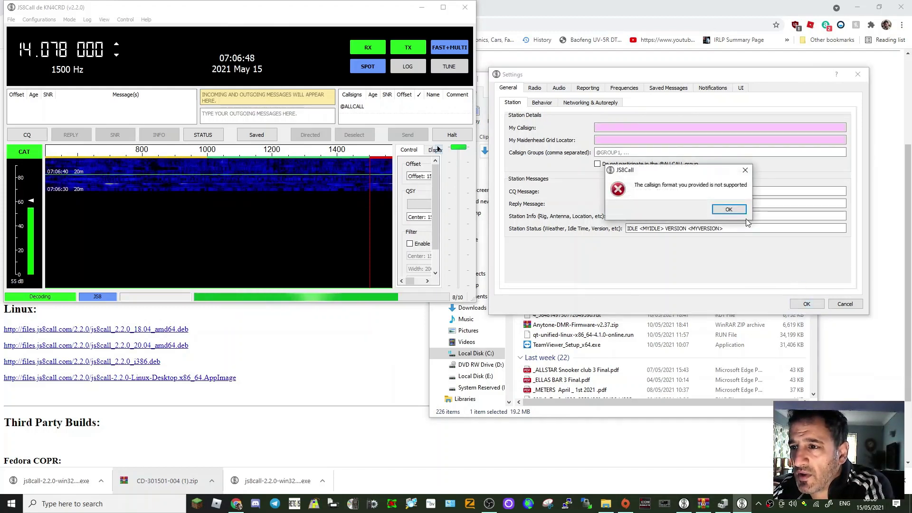
pyautogui.click(750, 172)
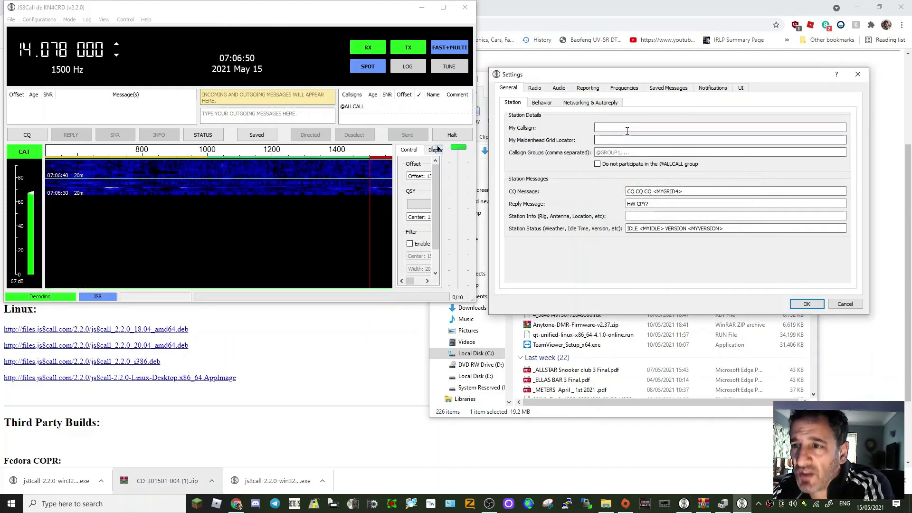
# Enter the station callsign and set the Maidenhead grid locator to IO81MI in the station details
pyautogui.click(613, 128)
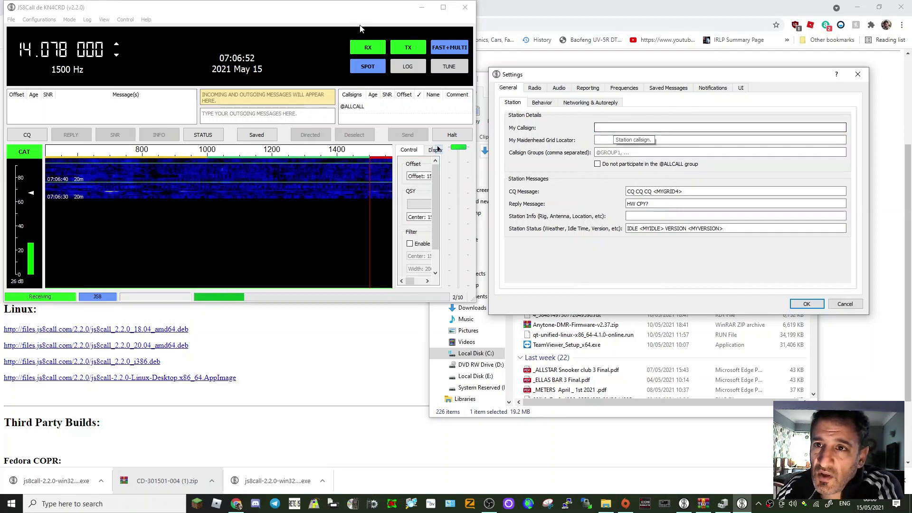
pyautogui.click(625, 127)
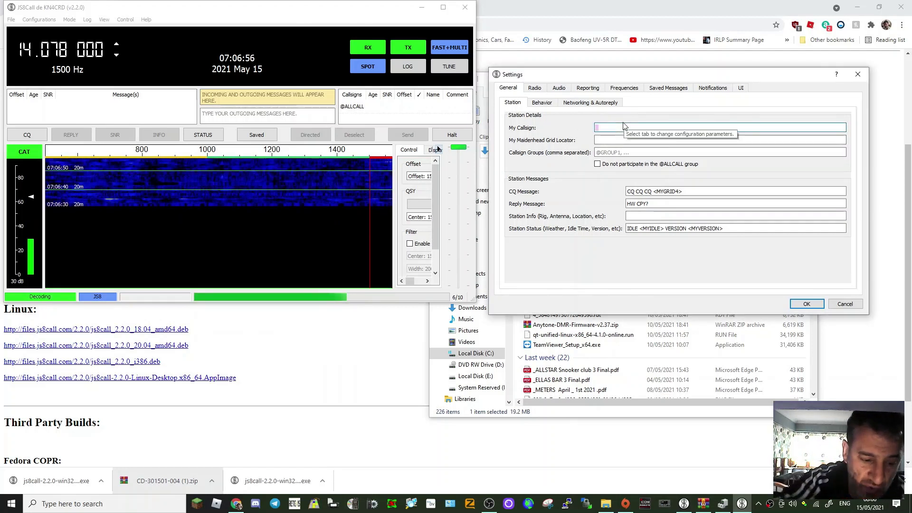
pyautogui.write('M')
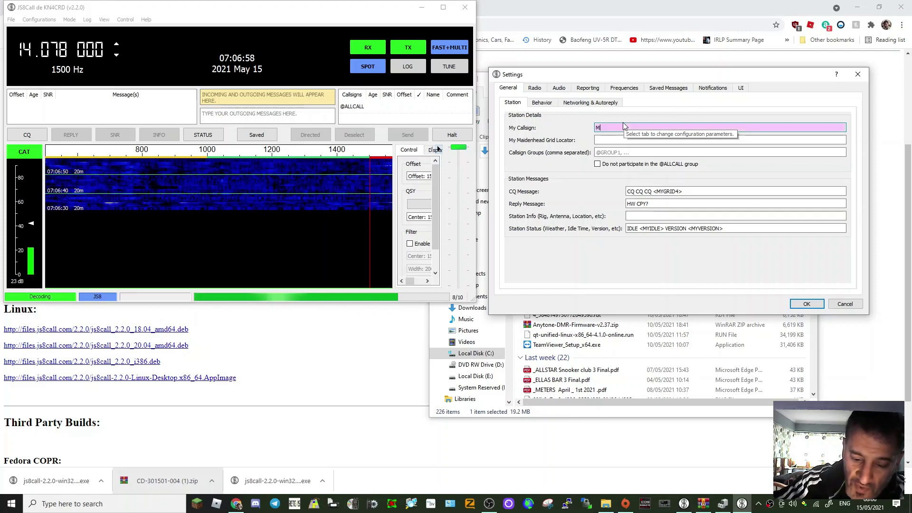
pyautogui.write('0FXB')
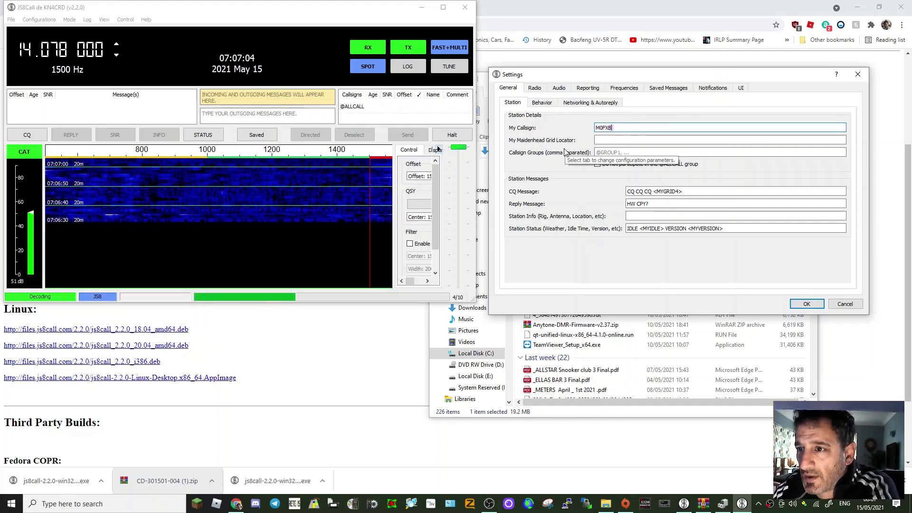
pyautogui.click(621, 139)
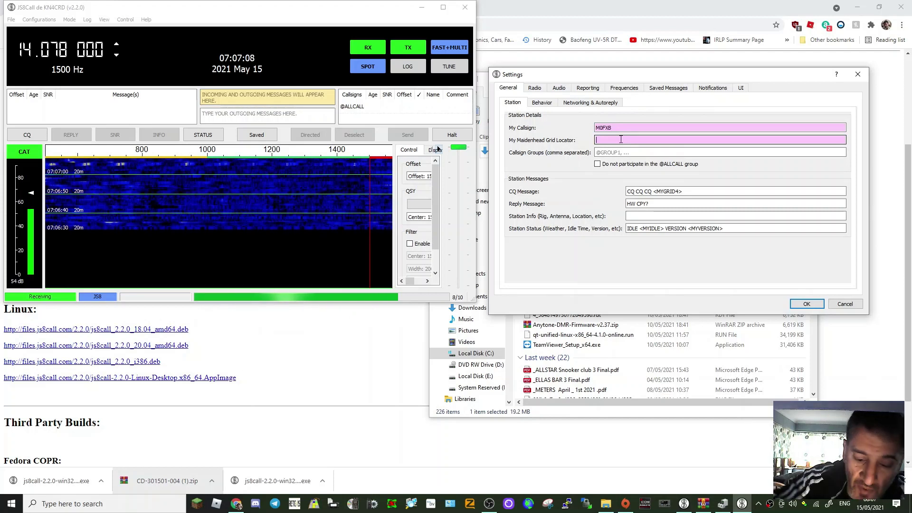
pyautogui.write('IO')
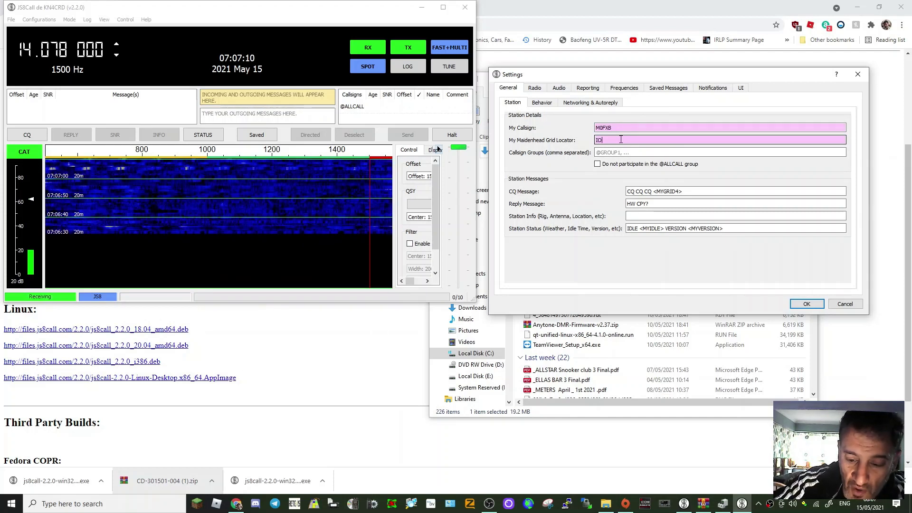
pyautogui.write('81')
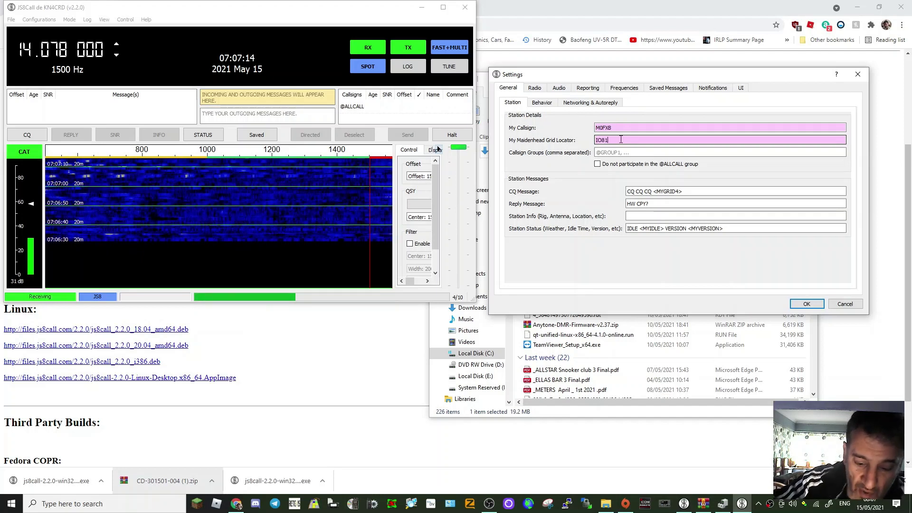
pyautogui.write('MI')
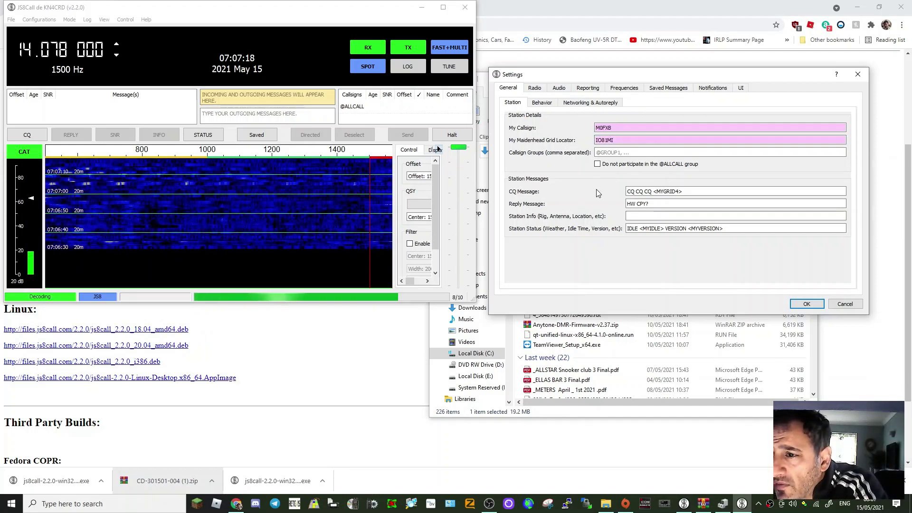
# Set the Station Info message to G5RV and save the settings
pyautogui.click(638, 218)
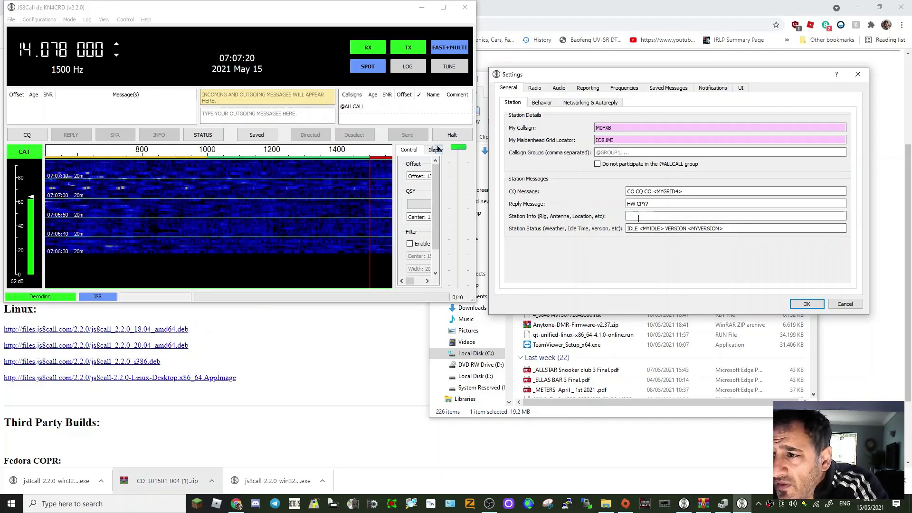
pyautogui.write('G5RV')
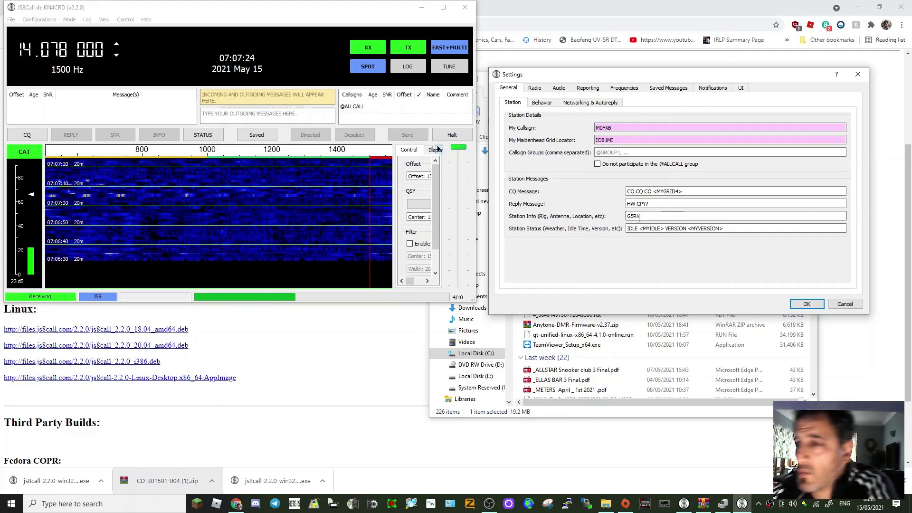
pyautogui.click(807, 306)
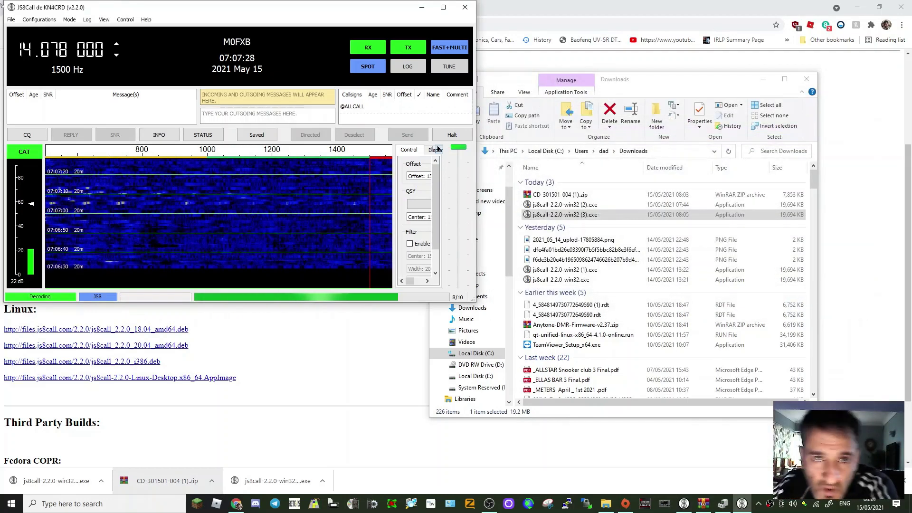
# Open the JS8Call settings and review the radio's CAT control and rig options
pyautogui.click(11, 19)
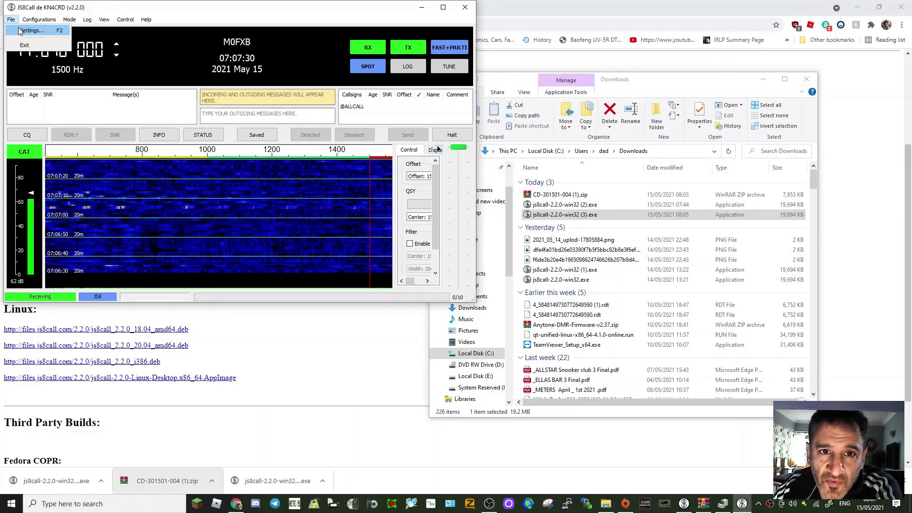
pyautogui.click(30, 31)
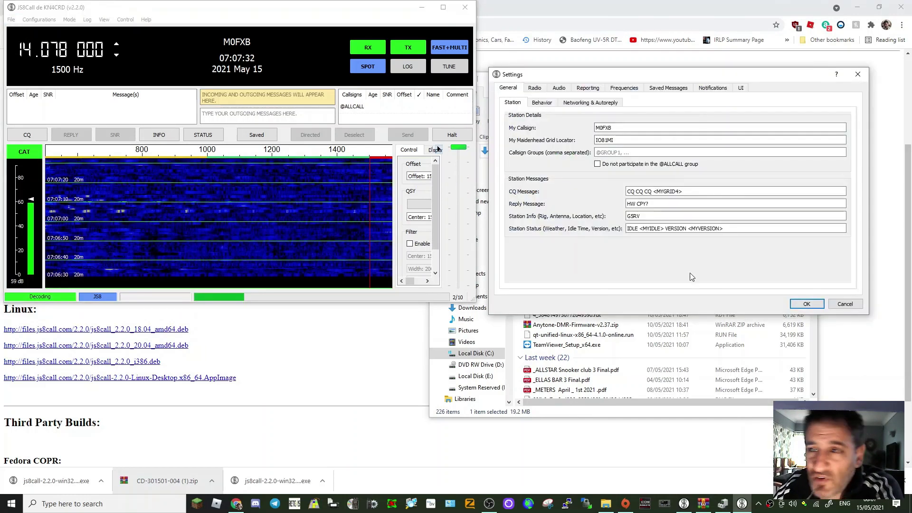
pyautogui.click(534, 88)
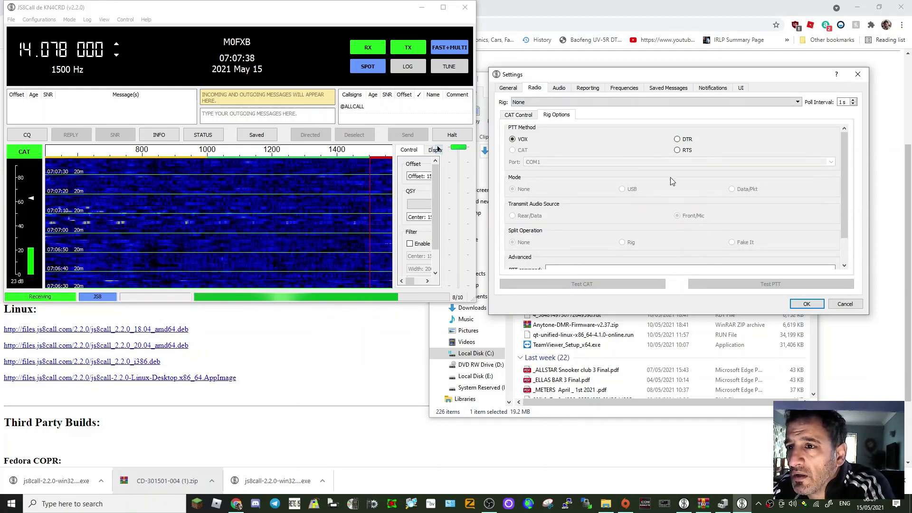
pyautogui.click(514, 119)
pyautogui.click(552, 116)
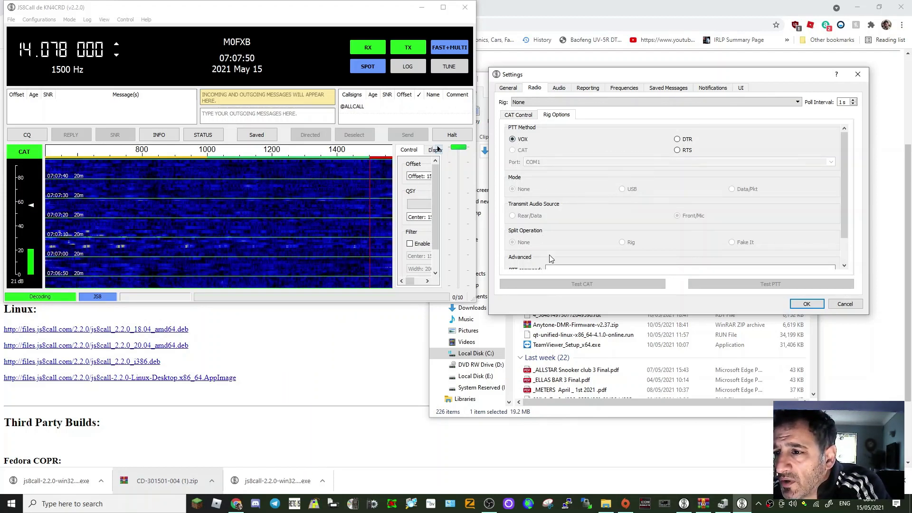
# Set the modulation soundcard input to Microphone (USB Audio CODEC) and its output to Speakers (USB Audio CODEC)
pyautogui.click(558, 89)
pyautogui.click(821, 114)
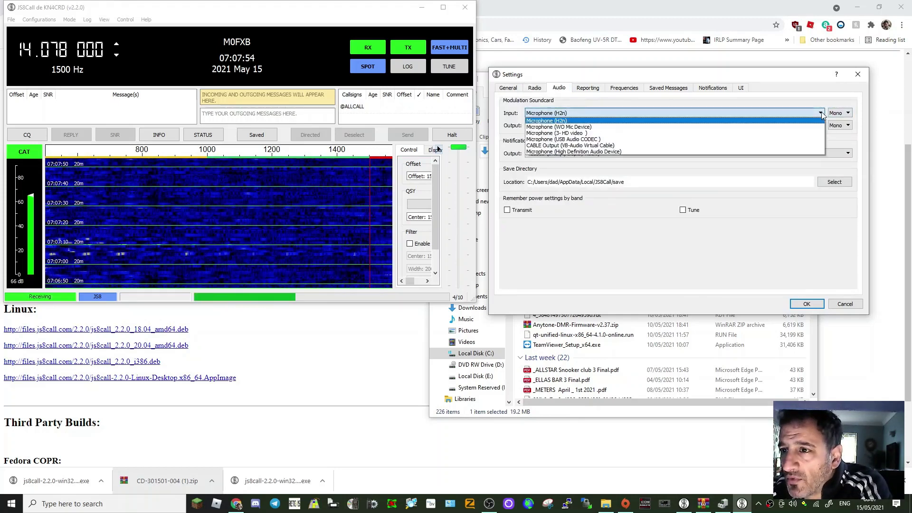
pyautogui.click(635, 141)
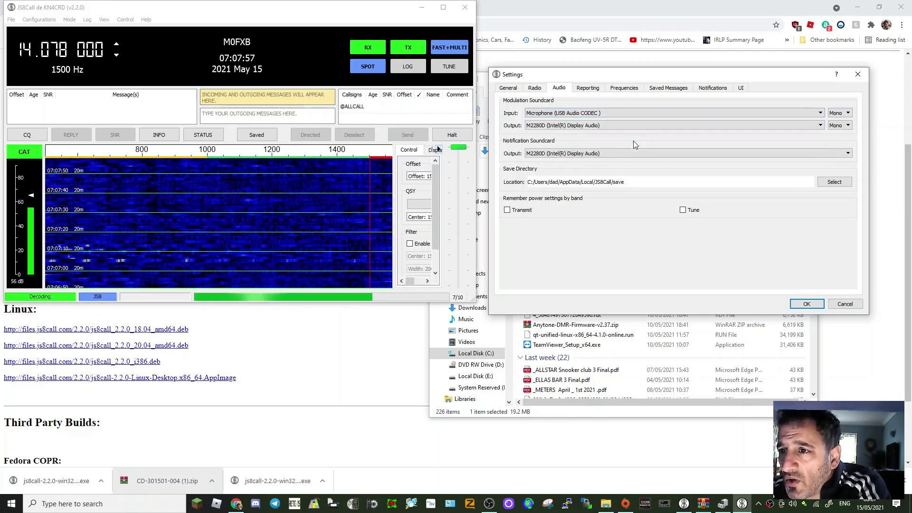
pyautogui.click(821, 125)
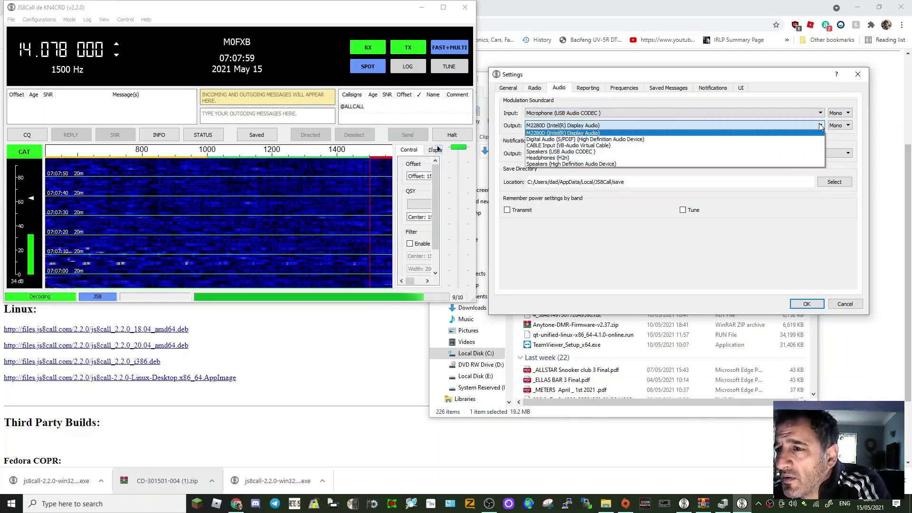
pyautogui.click(620, 152)
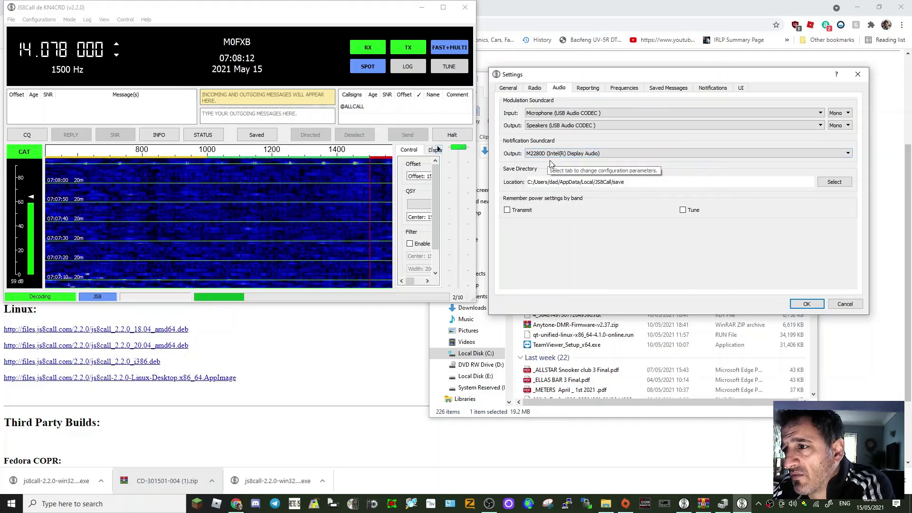
# Check the available notification soundcard outputs and keep M2280D (Intel(R) Display Audio)
pyautogui.click(848, 155)
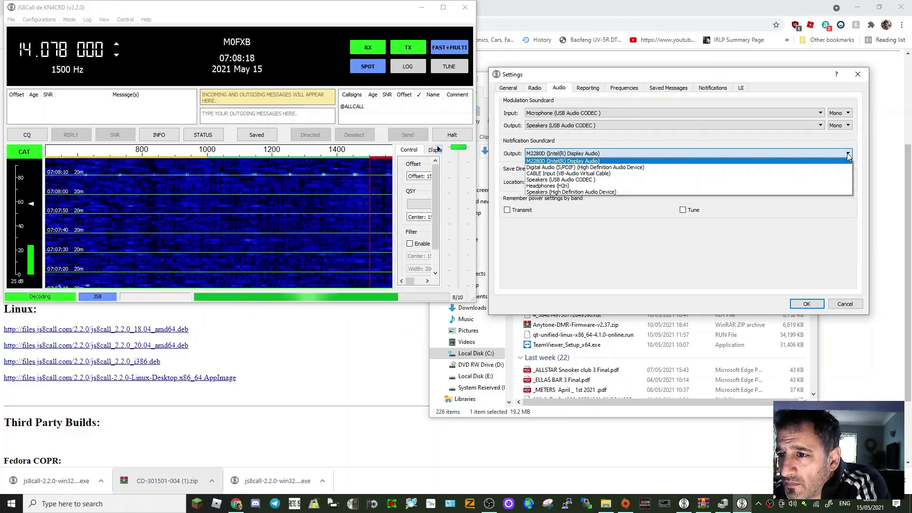
pyautogui.click(848, 155)
pyautogui.click(849, 154)
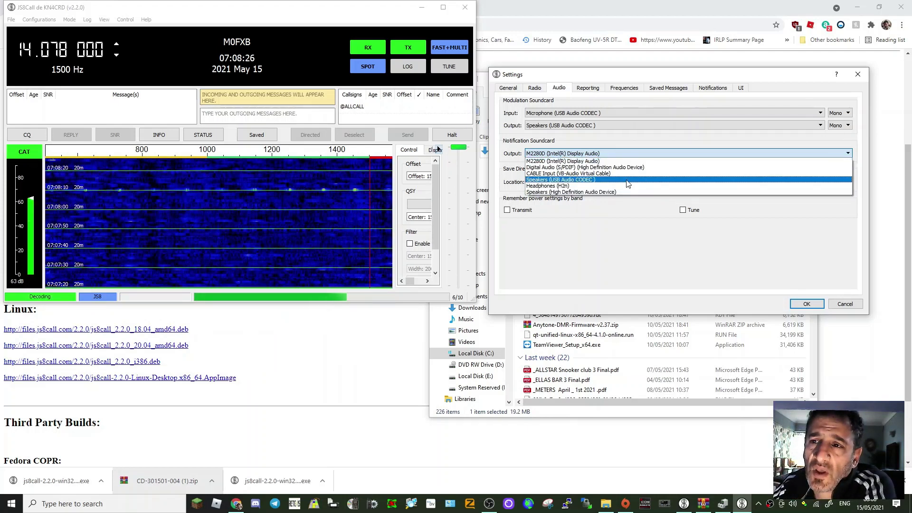
pyautogui.click(600, 153)
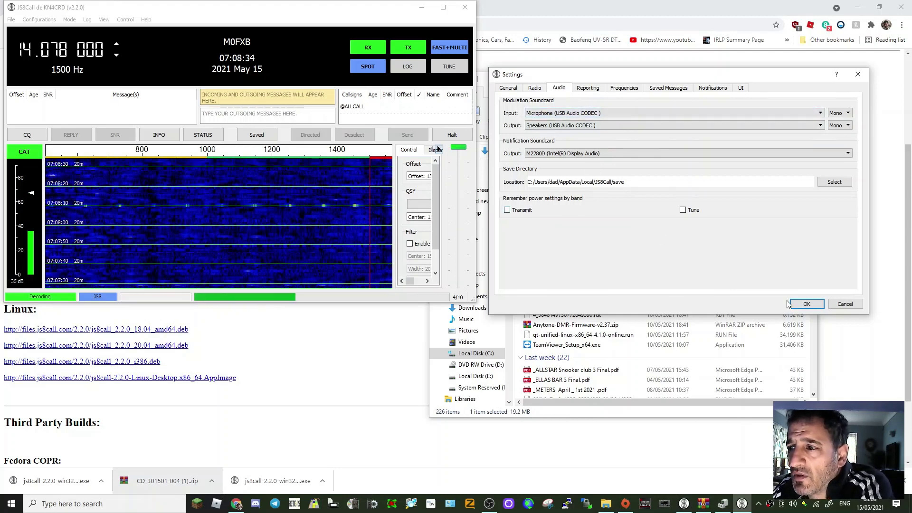
# Choose Icom IC-7300 as the radio's rig and set its PTT method to CAT
pyautogui.click(536, 88)
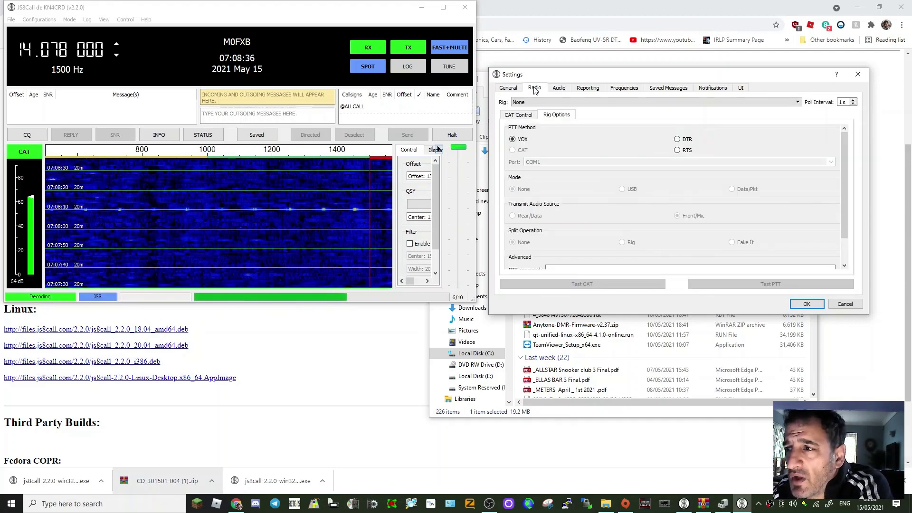
pyautogui.click(798, 102)
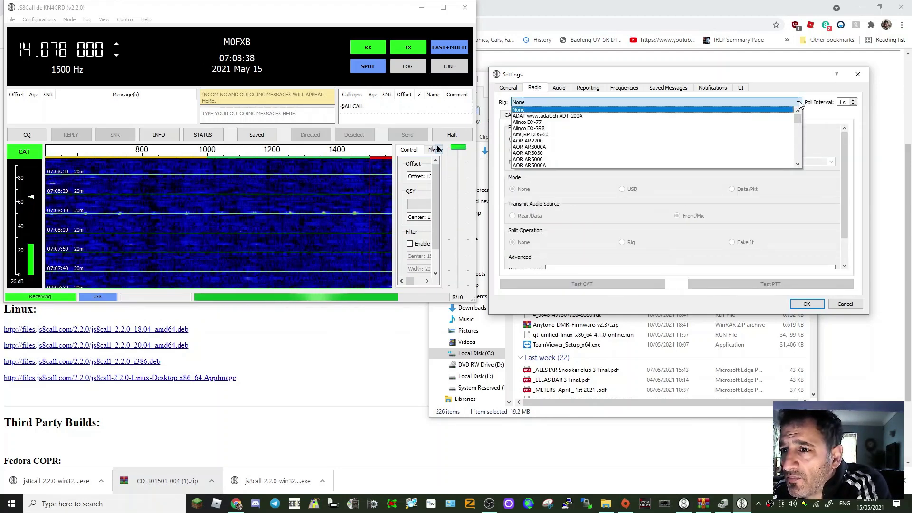
pyautogui.scroll(-15, 689, 151)
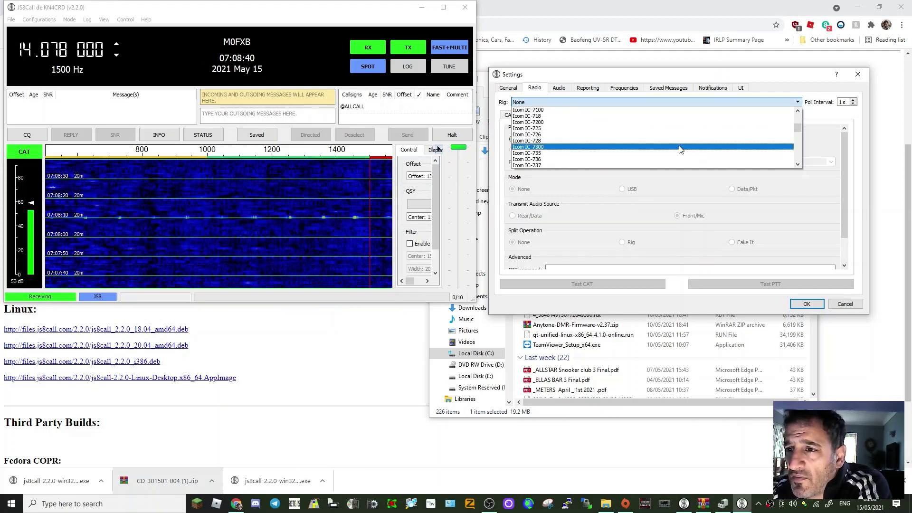
pyautogui.click(579, 148)
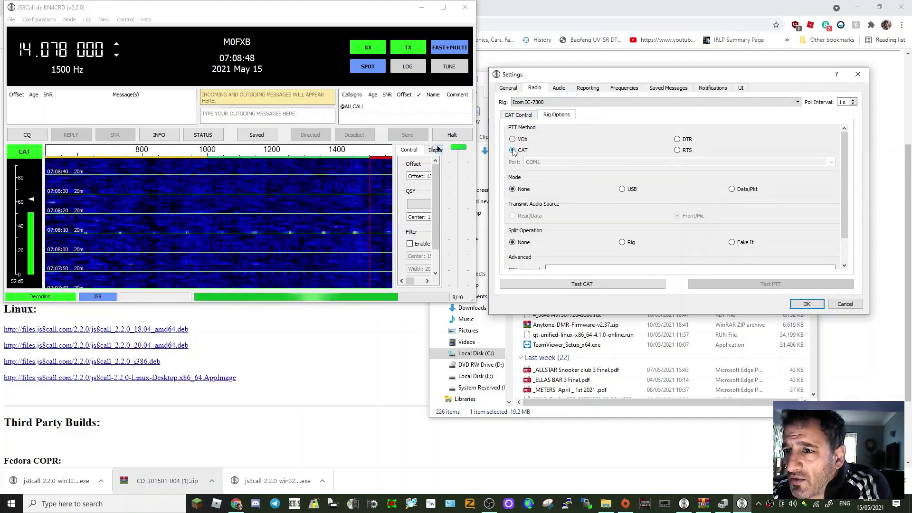
pyautogui.scroll(-2, 579, 187)
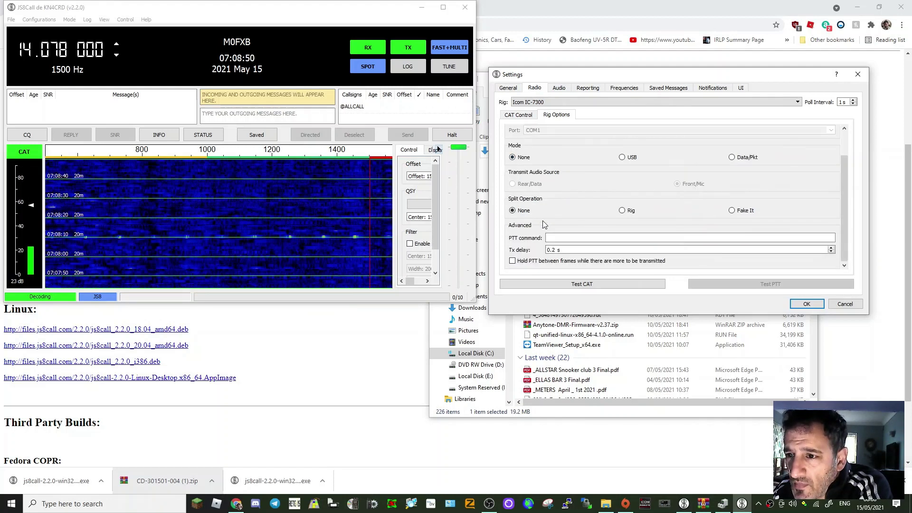
pyautogui.scroll(2, 530, 176)
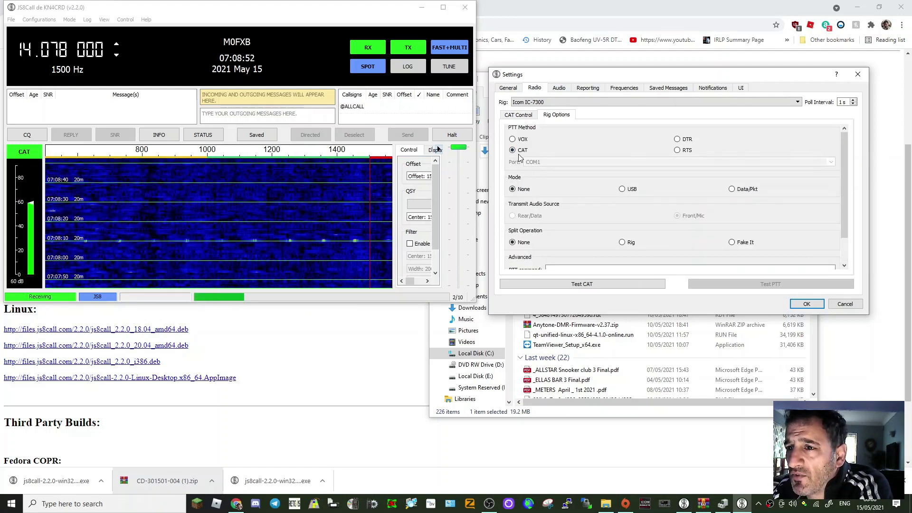
pyautogui.scroll(-2, 519, 157)
pyautogui.scroll(2, 521, 152)
# Set the CAT control serial port to COM4
pyautogui.click(519, 117)
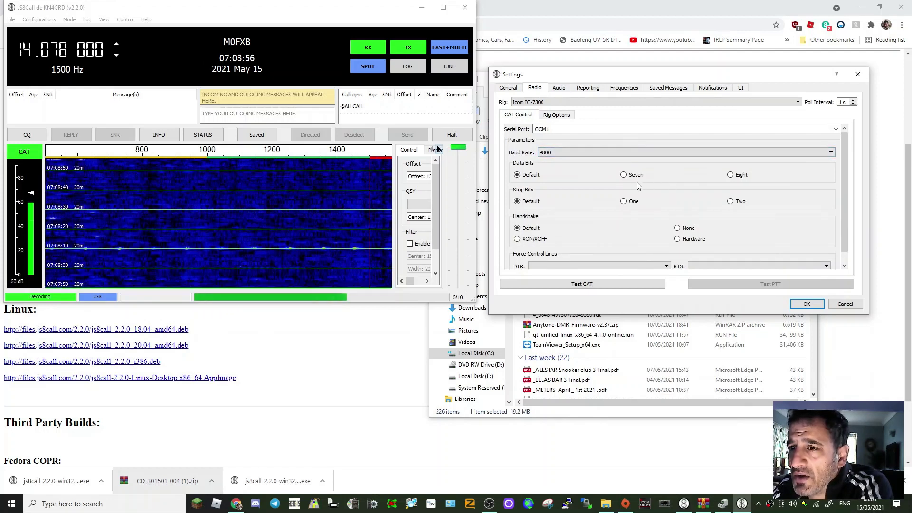
pyautogui.click(838, 135)
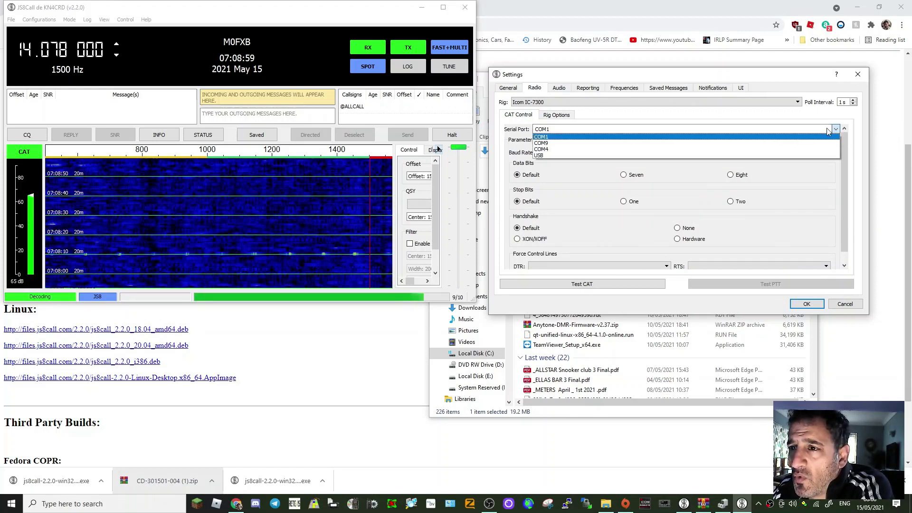
pyautogui.click(597, 152)
pyautogui.rightClick(12, 503)
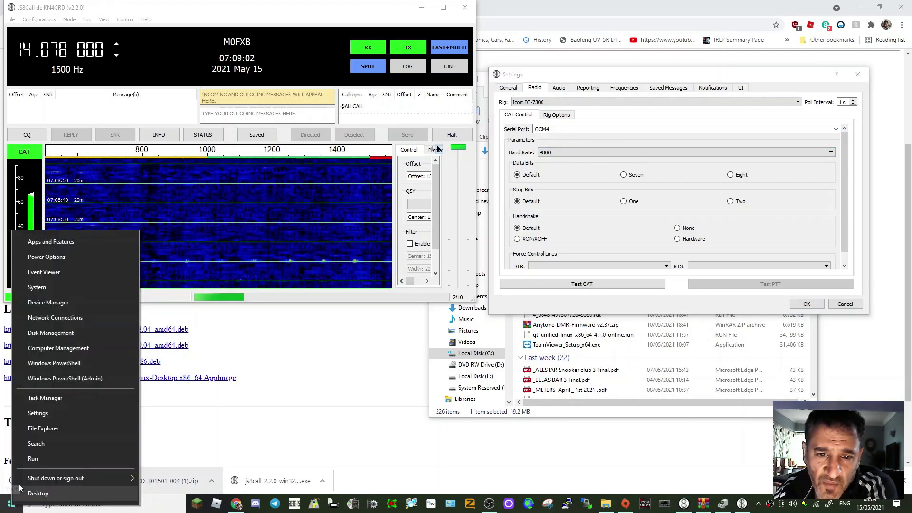
pyautogui.click(67, 334)
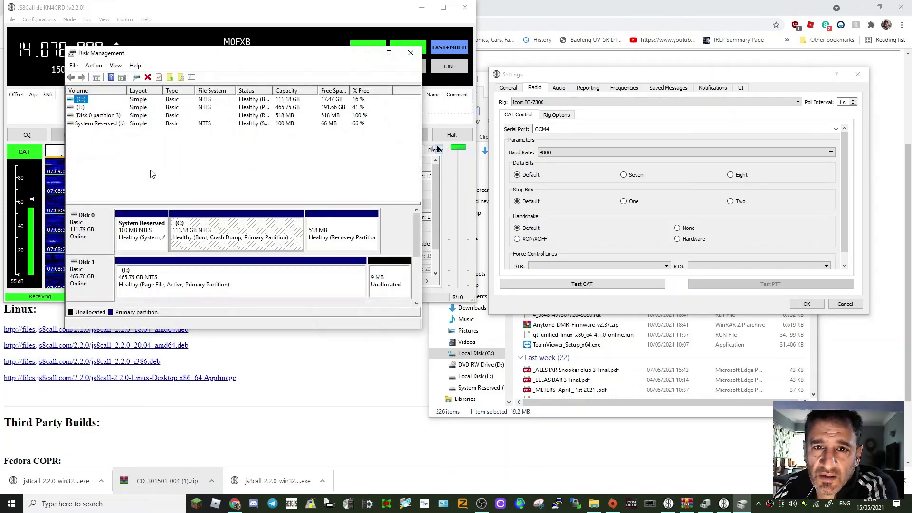
pyautogui.click(411, 53)
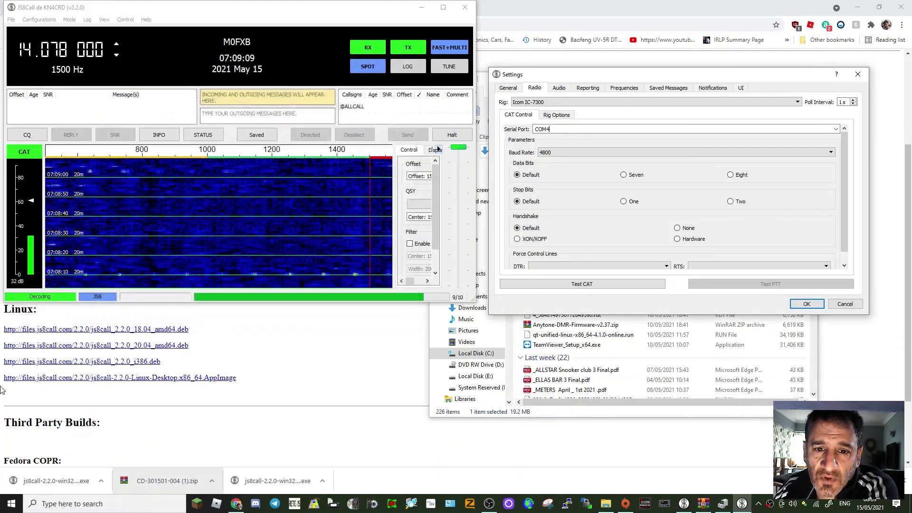
# Check in Windows Device Manager which COM port the transceiver's USB to UART bridge uses, and close it again
pyautogui.rightClick(10, 503)
pyautogui.click(54, 305)
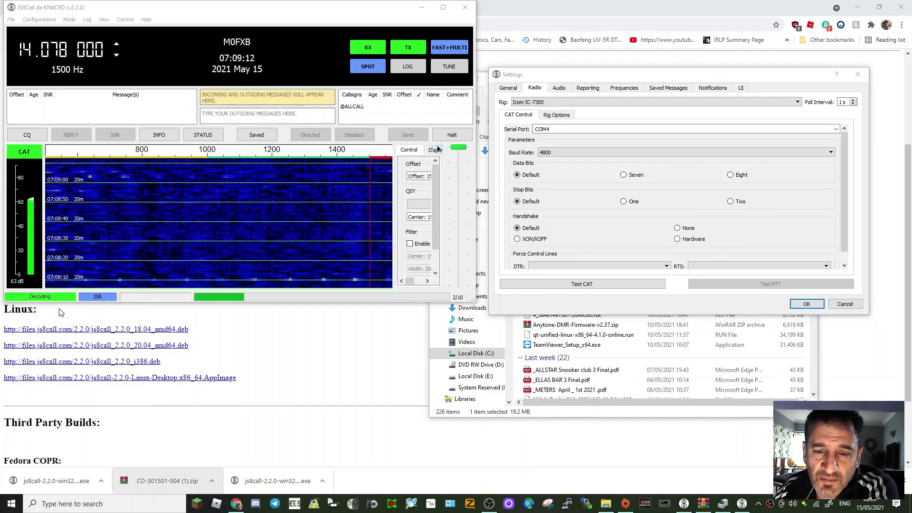
pyautogui.doubleClick(103, 195)
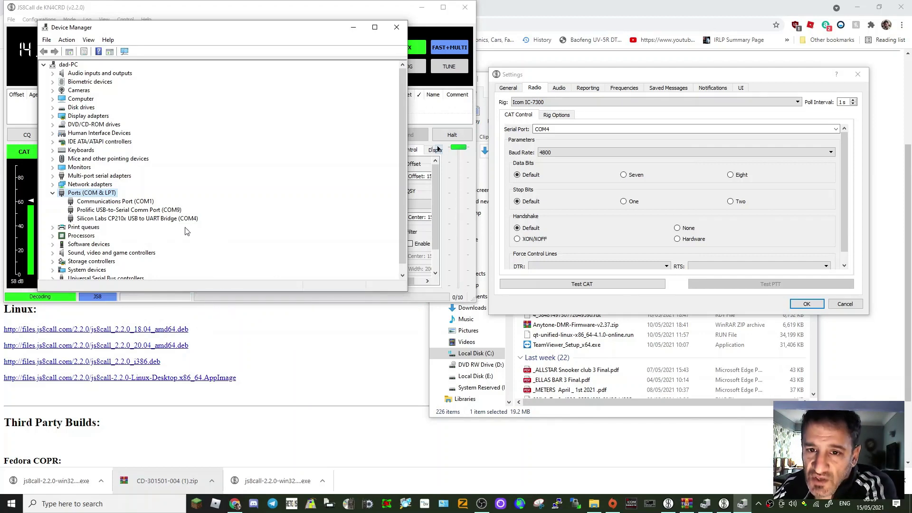
pyautogui.click(398, 27)
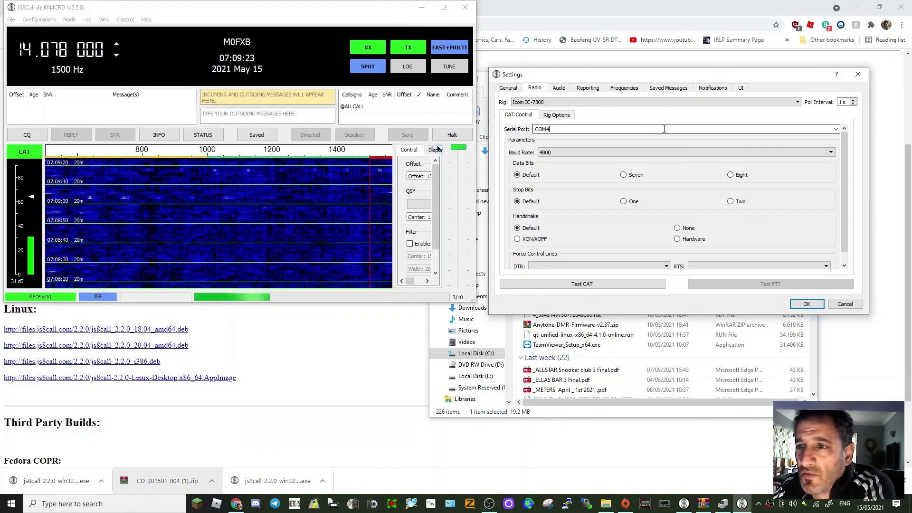
# Set the CAT control baud rate to 115200, keep the default serial parameters, and save the settings
pyautogui.click(830, 153)
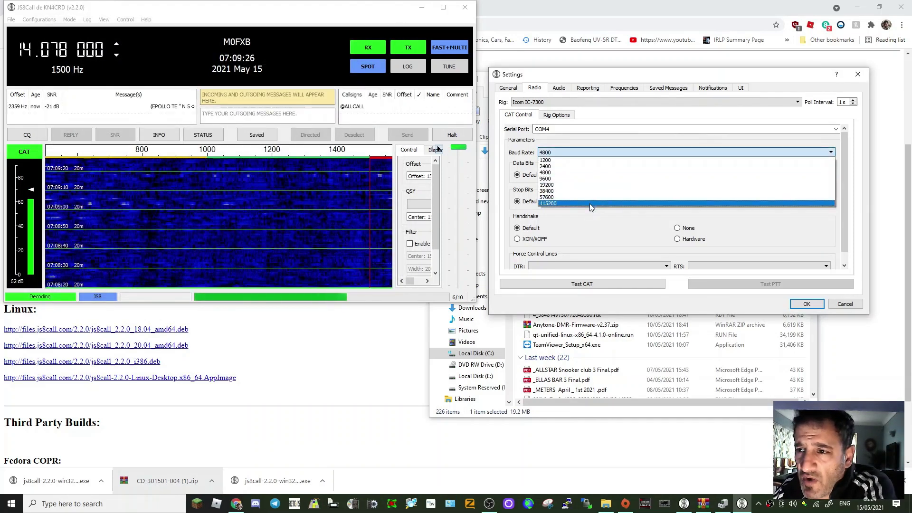
pyautogui.click(590, 204)
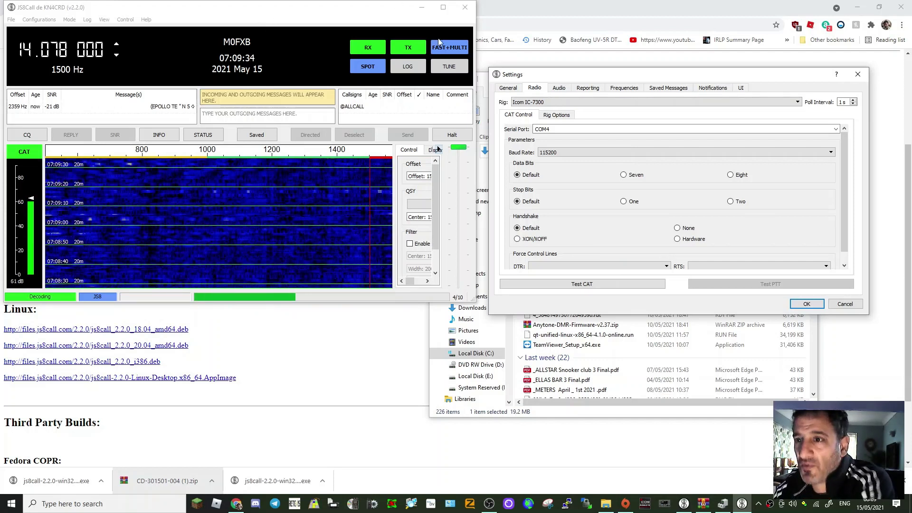
pyautogui.scroll(-1, 765, 192)
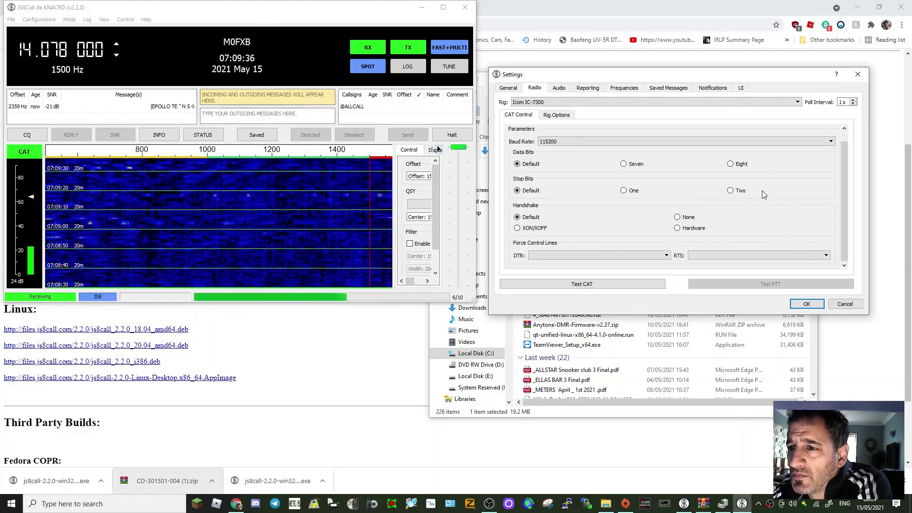
pyautogui.scroll(1, 762, 192)
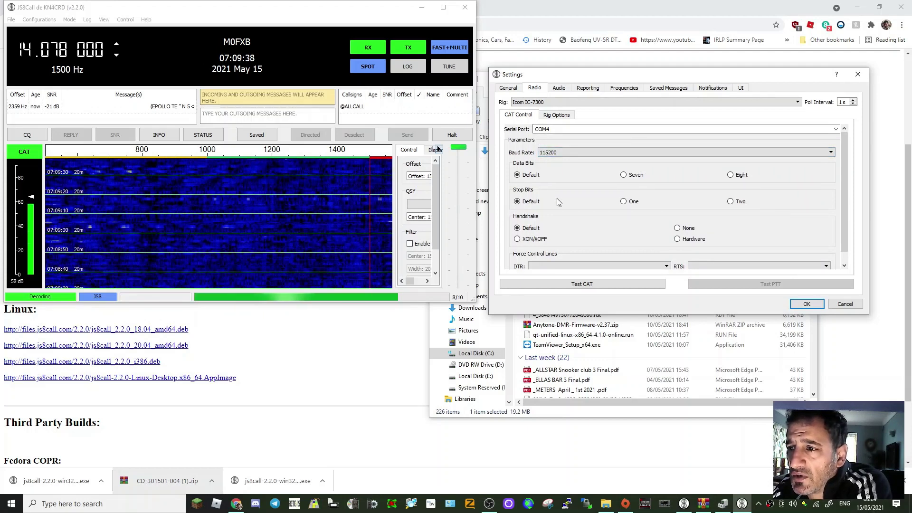
pyautogui.click(808, 304)
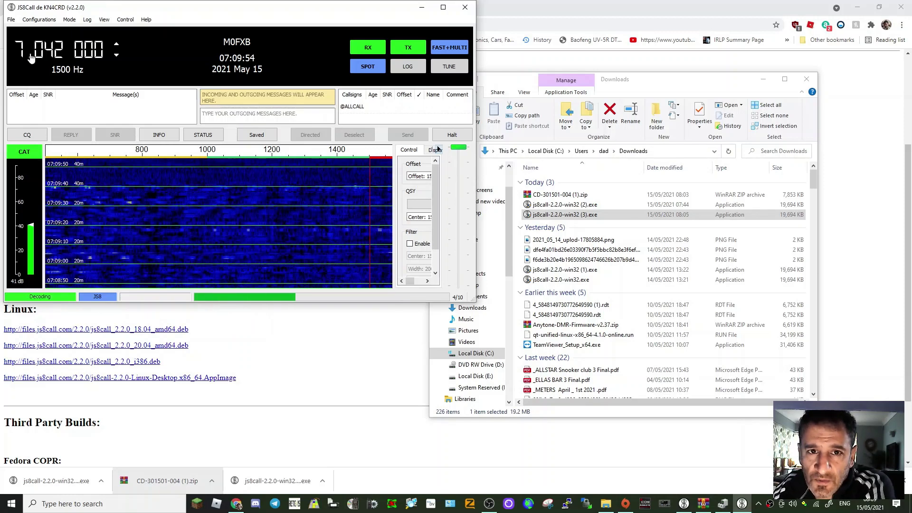
# Maximize the JS8Call window and enlarge the message area by shrinking the waterfall
pyautogui.click(445, 8)
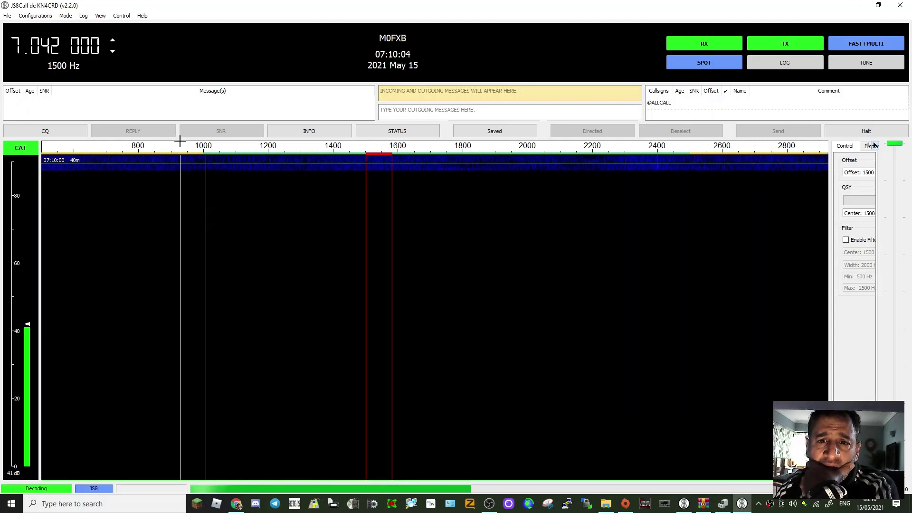
pyautogui.moveTo(183, 142); pyautogui.dragTo(210, 358)
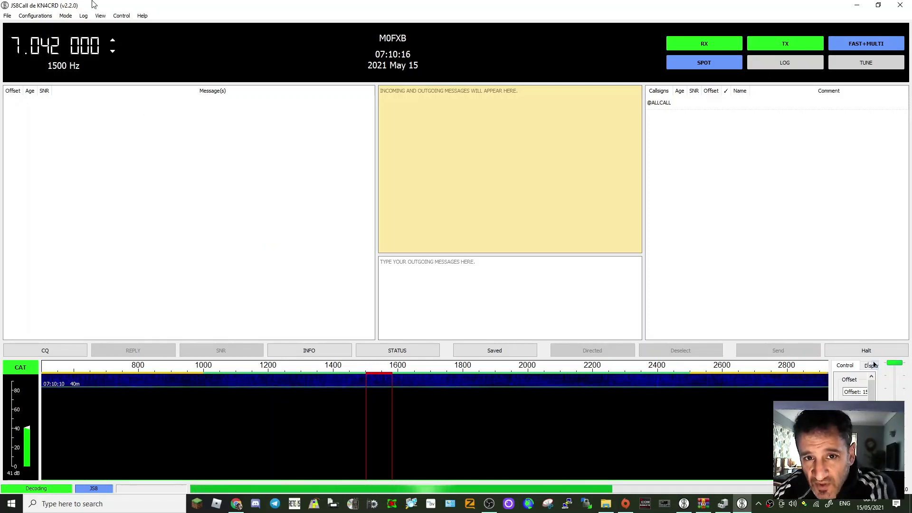
# Tune to the 40m frequency of 7.078 000 MHz and lower the transmit digital gain
pyautogui.click(43, 46)
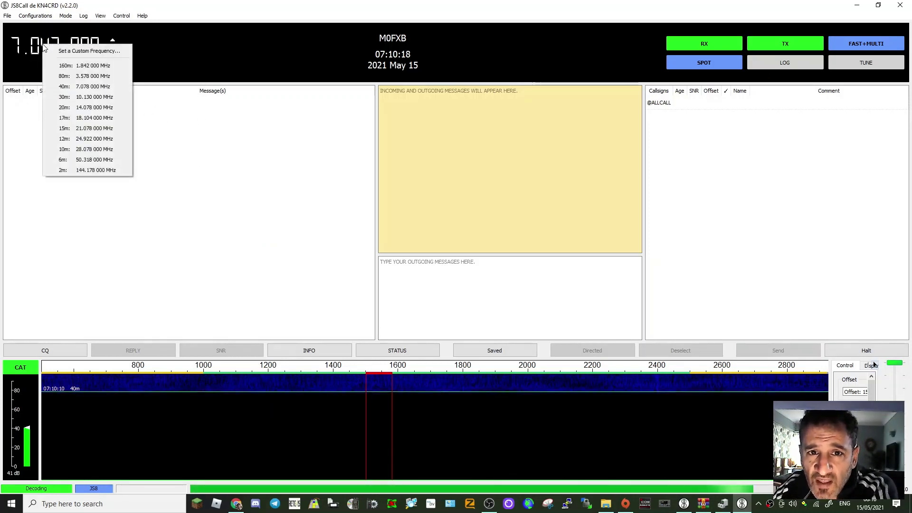
pyautogui.click(74, 87)
pyautogui.moveTo(136, 210)
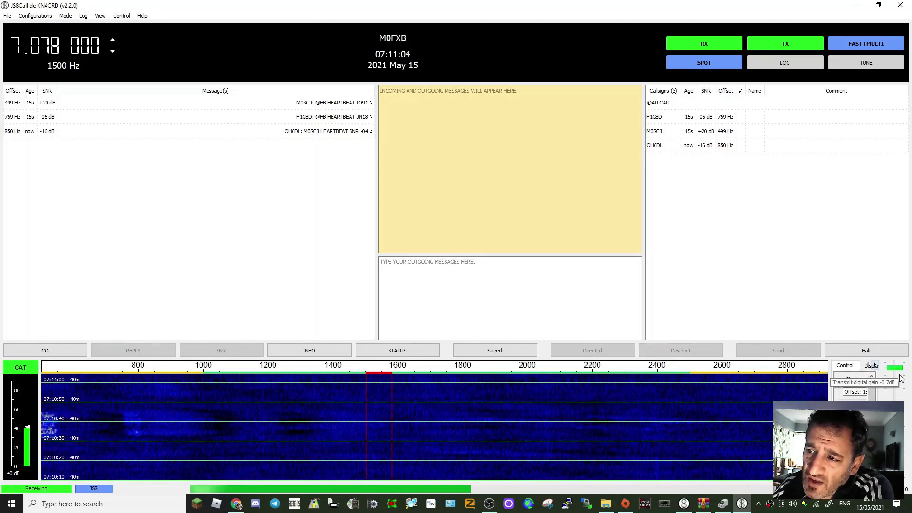
pyautogui.moveTo(902, 383); pyautogui.dragTo(898, 392)
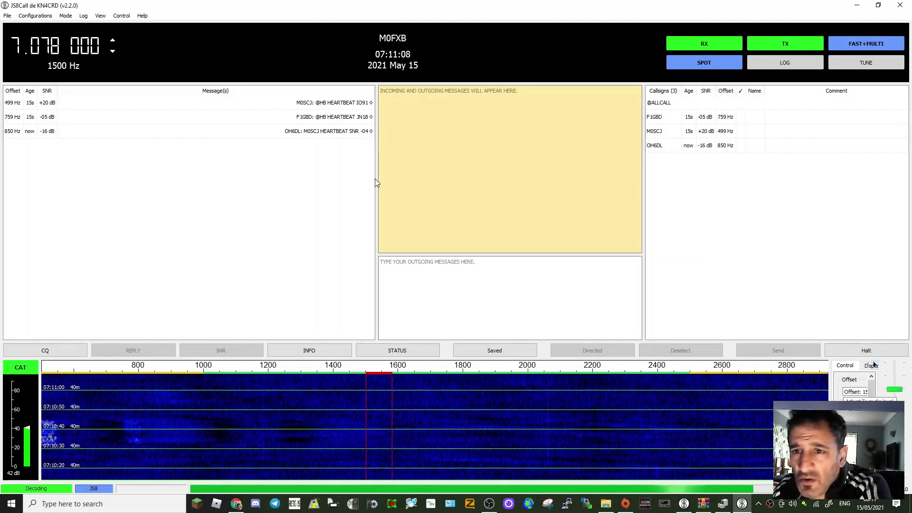
# Compose the outgoing message "CQCQCQ" followed by the station's own callsign and transmit it
pyautogui.moveTo(374, 182)
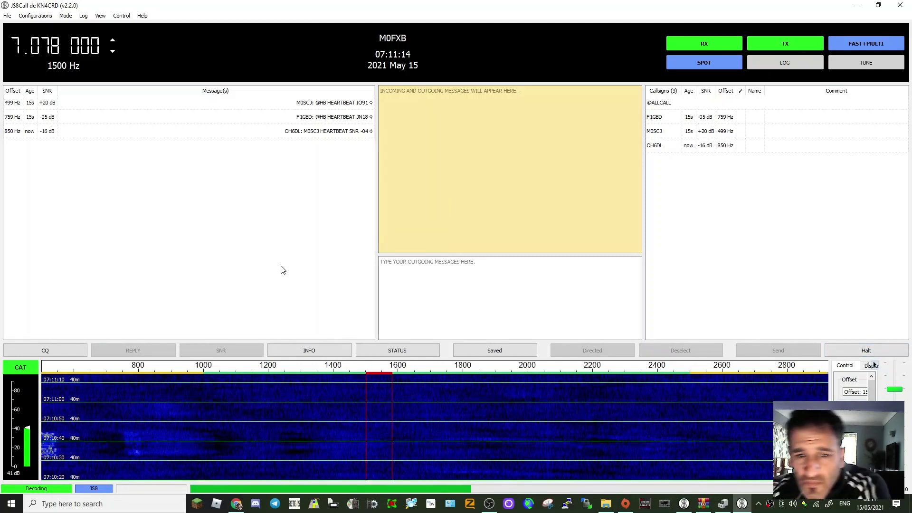
pyautogui.moveTo(186, 285)
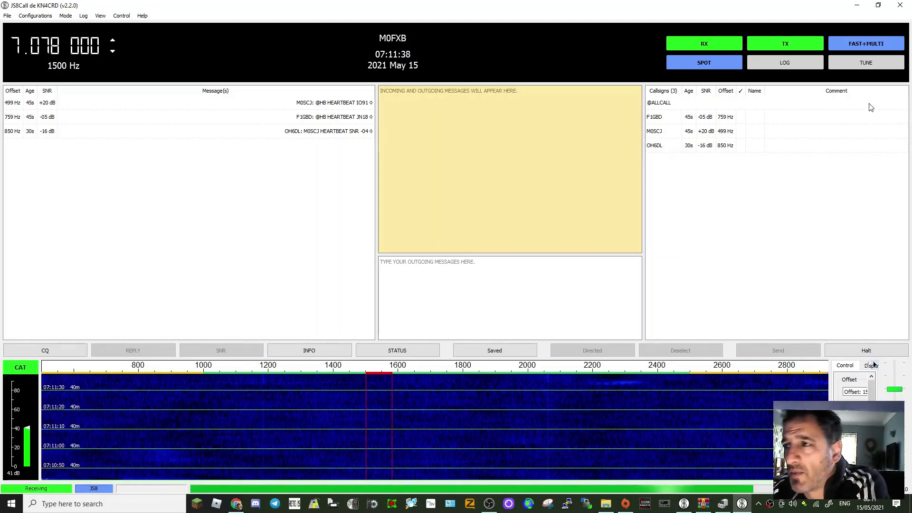
pyautogui.click(399, 274)
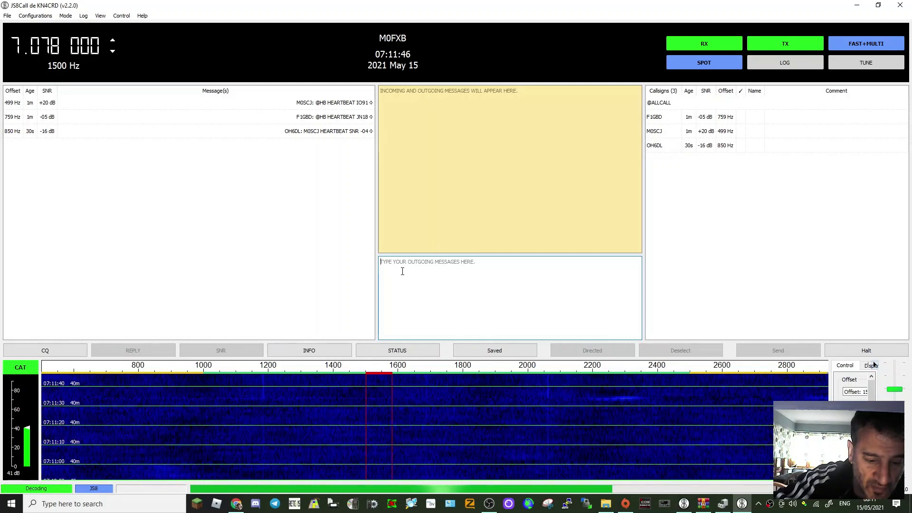
pyautogui.write('CQCQ')
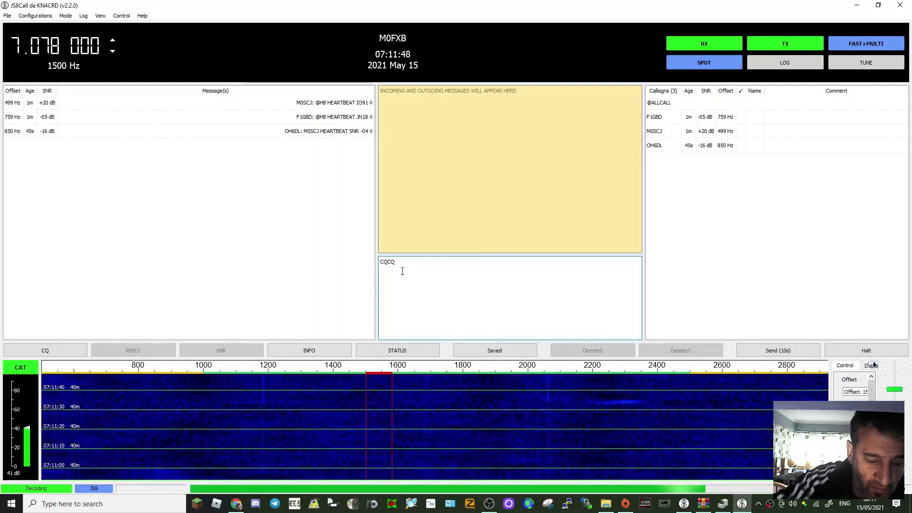
pyautogui.write('CQ')
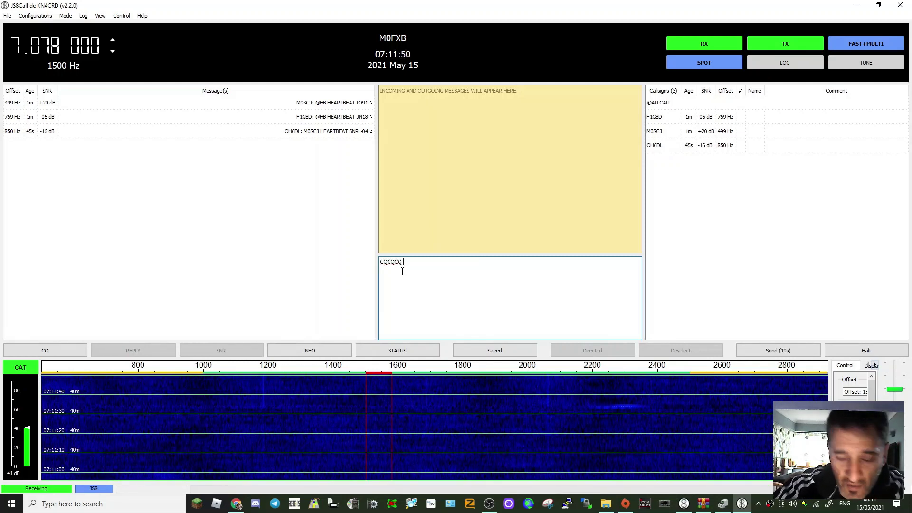
pyautogui.write(' M0F')
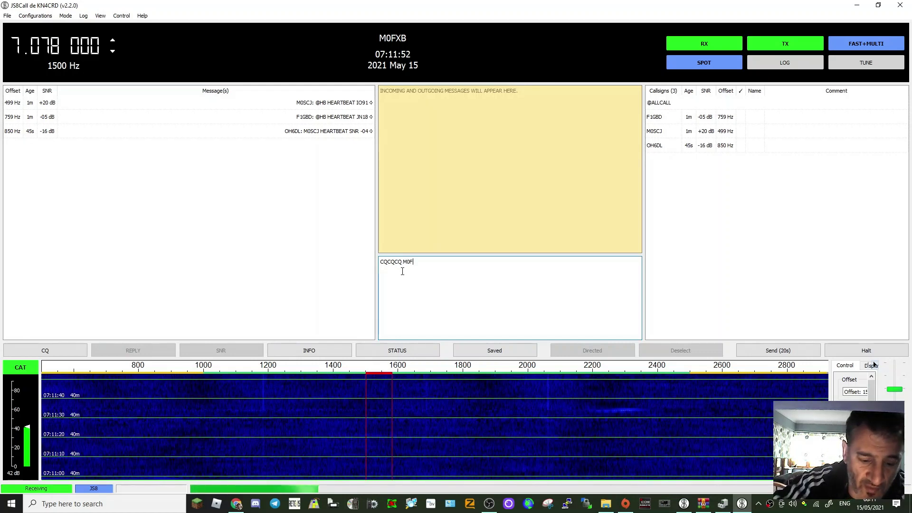
pyautogui.write('XB')
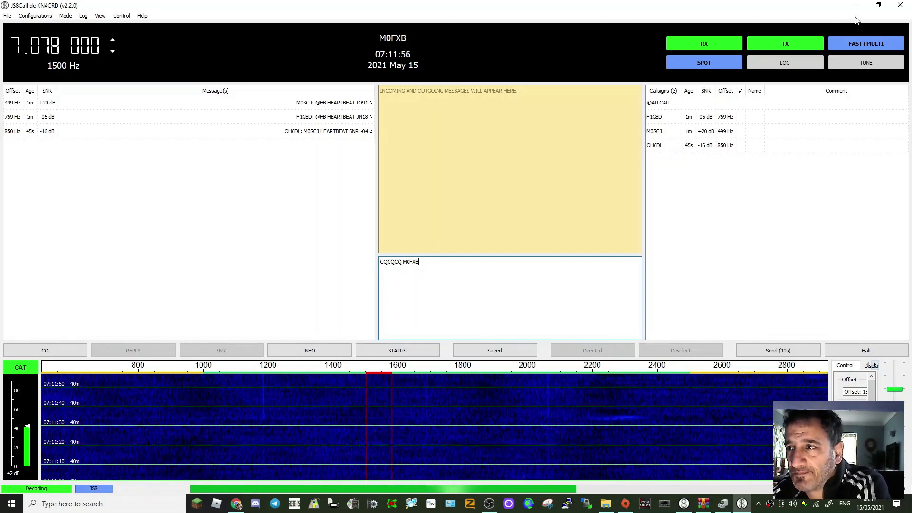
pyautogui.click(775, 352)
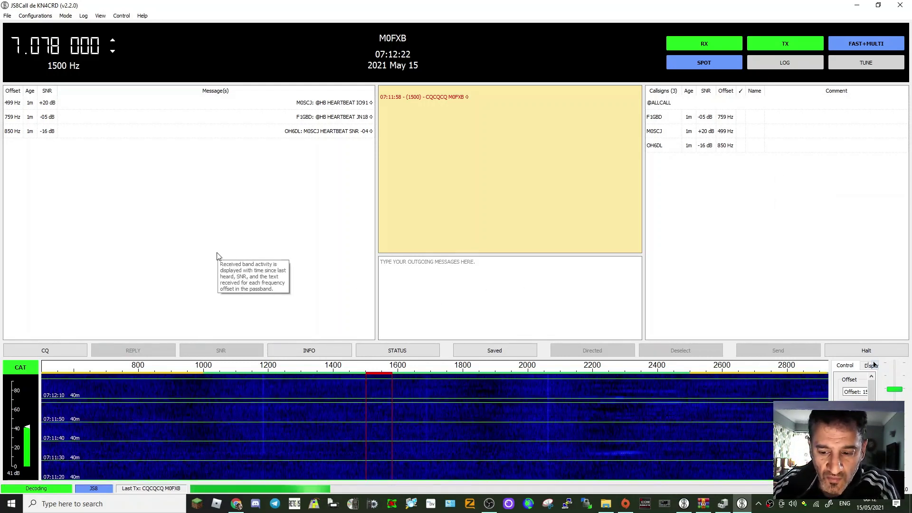
# Switch JS8Call to full screen and select the received message at the 850 Hz offset to direct messages to its sender
pyautogui.press('F11')
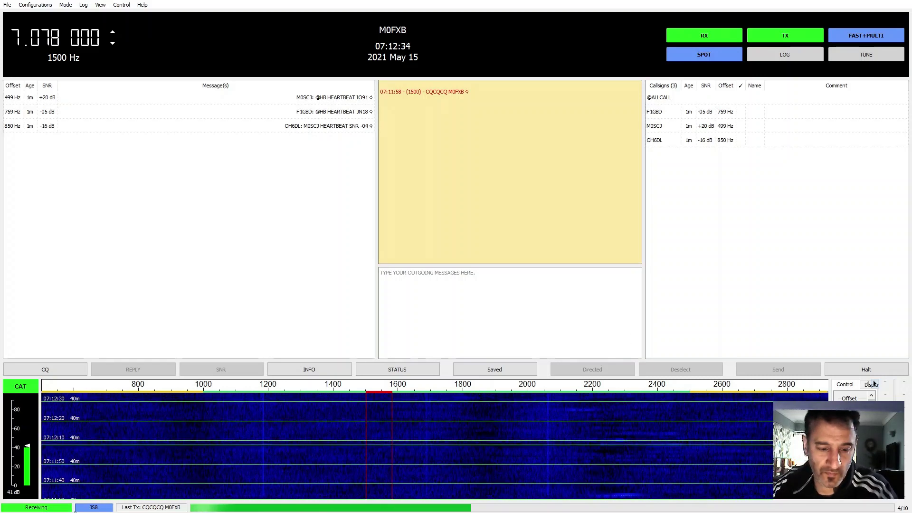
pyautogui.click(11, 503)
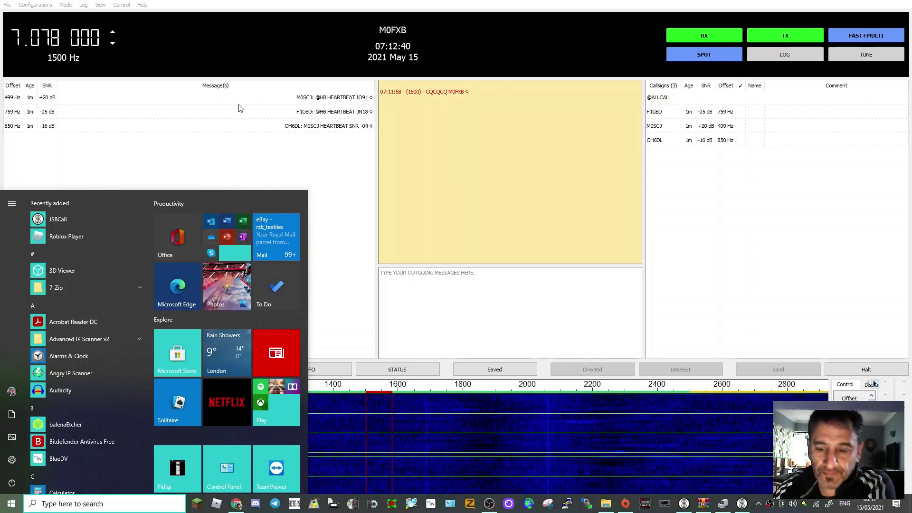
pyautogui.click(156, 131)
pyautogui.click(156, 129)
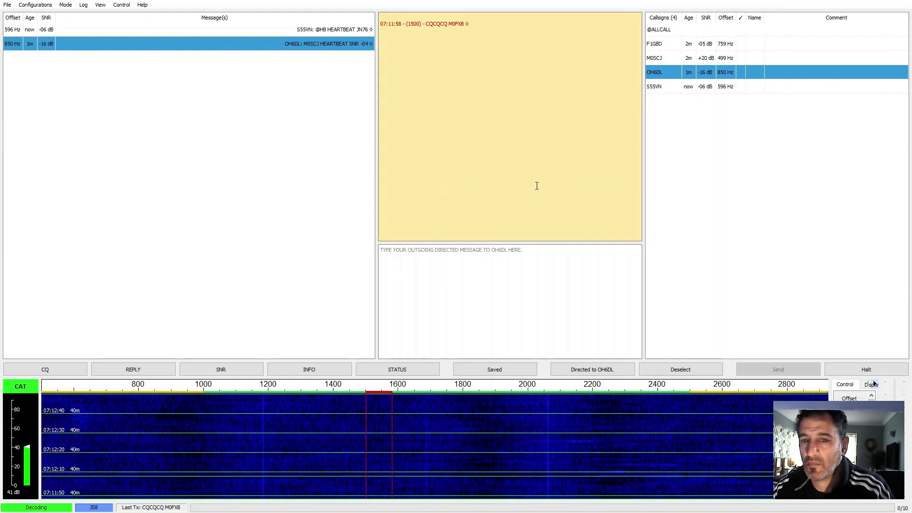
pyautogui.press('F11')
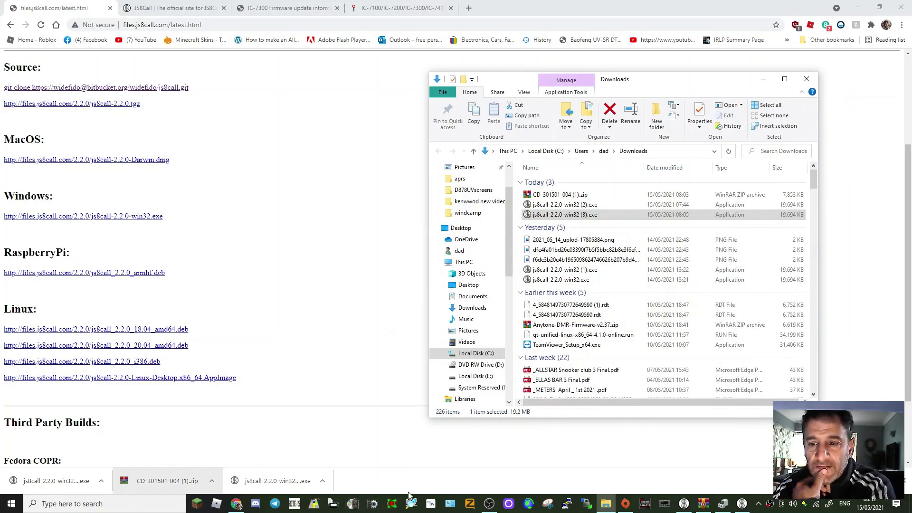
pyautogui.click(485, 506)
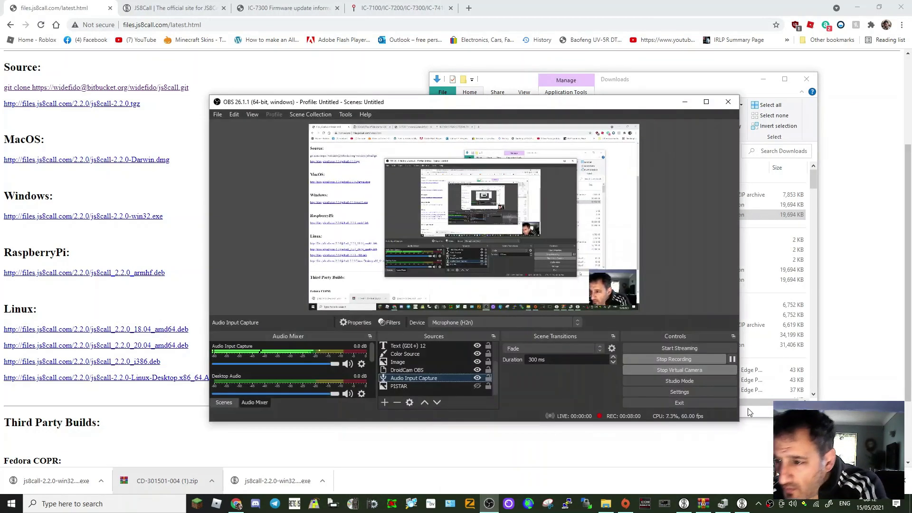
pyautogui.click(686, 359)
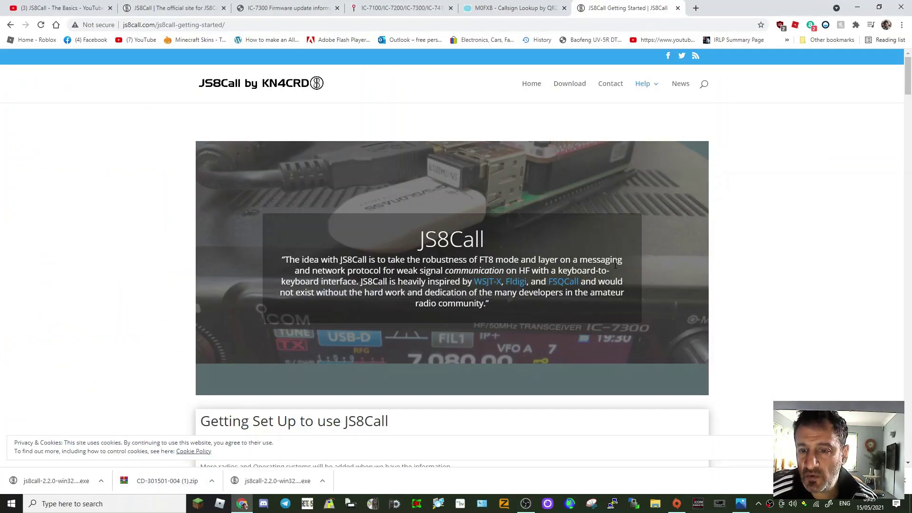
# Examine the introduction and setup overview on the JS8Call Getting Started page in the browser
pyautogui.scroll(-3, 610, 243)
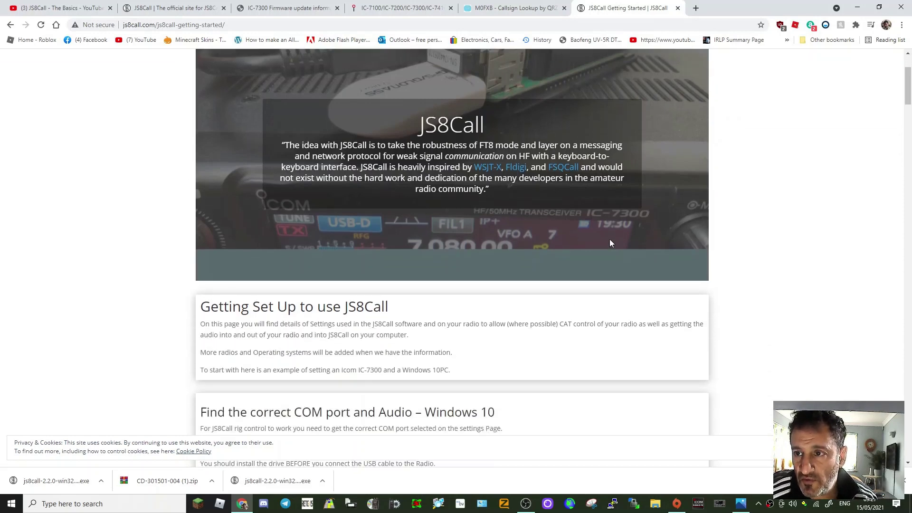
pyautogui.scroll(3, 610, 242)
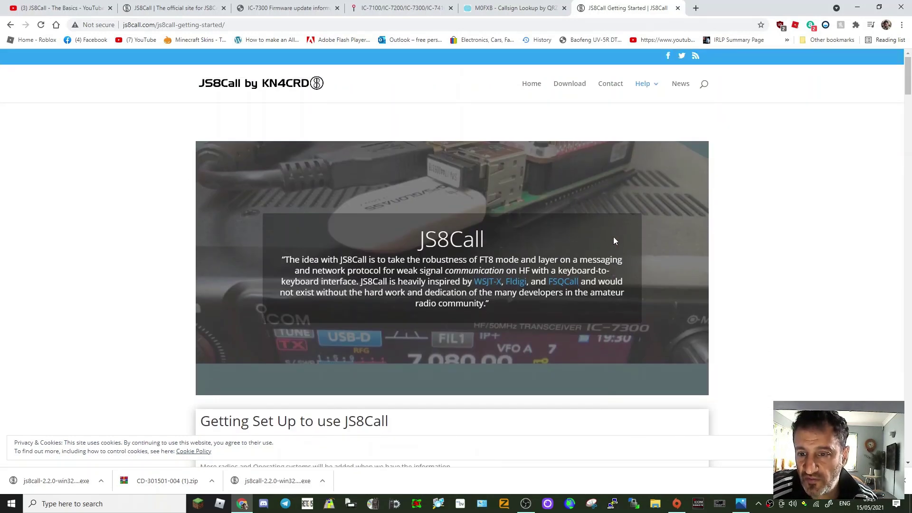
pyautogui.scroll(-3, 640, 235)
pyautogui.scroll(3, 640, 233)
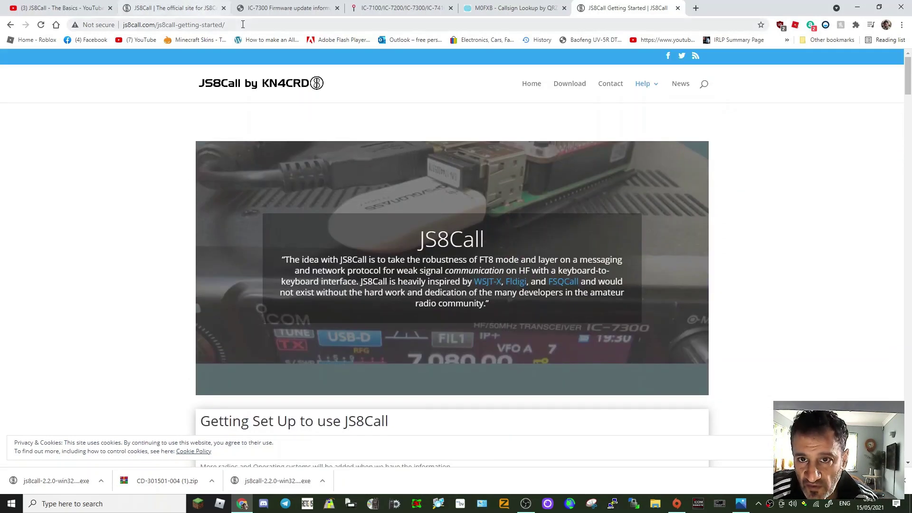
pyautogui.scroll(-4, 526, 219)
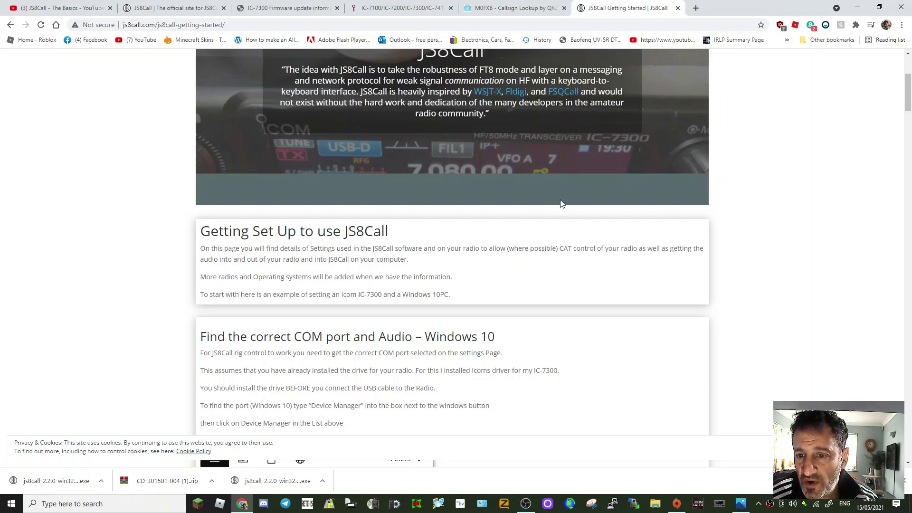
pyautogui.scroll(-1, 562, 203)
pyautogui.scroll(2, 562, 202)
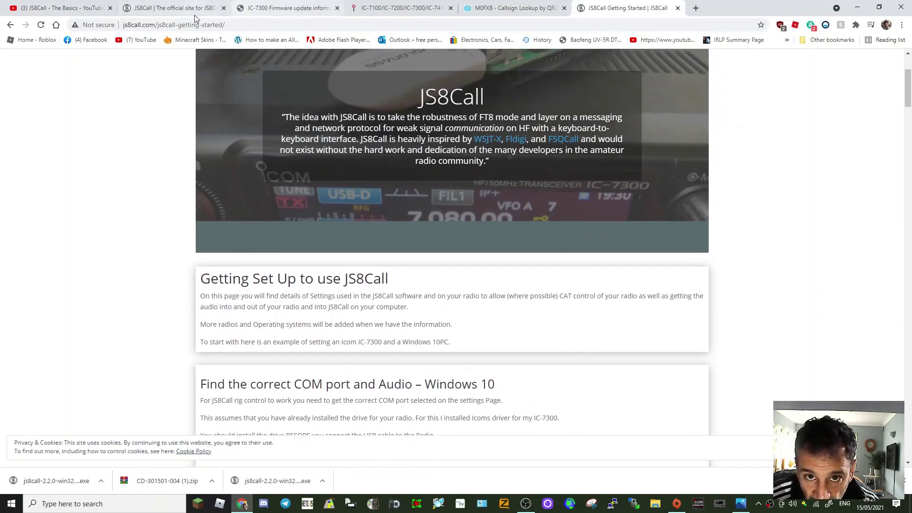
# Review the IC-7300 firmware update document and Icom's USB driver download page
pyautogui.click(272, 8)
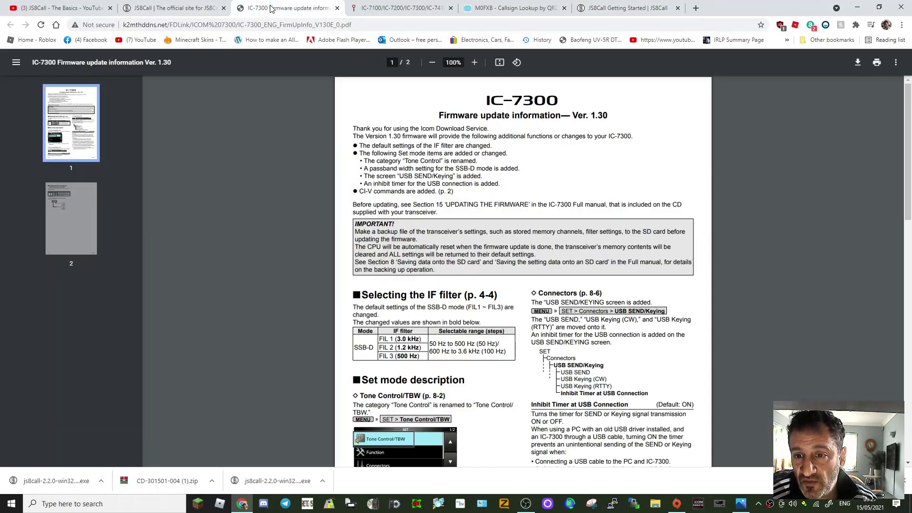
pyautogui.click(373, 9)
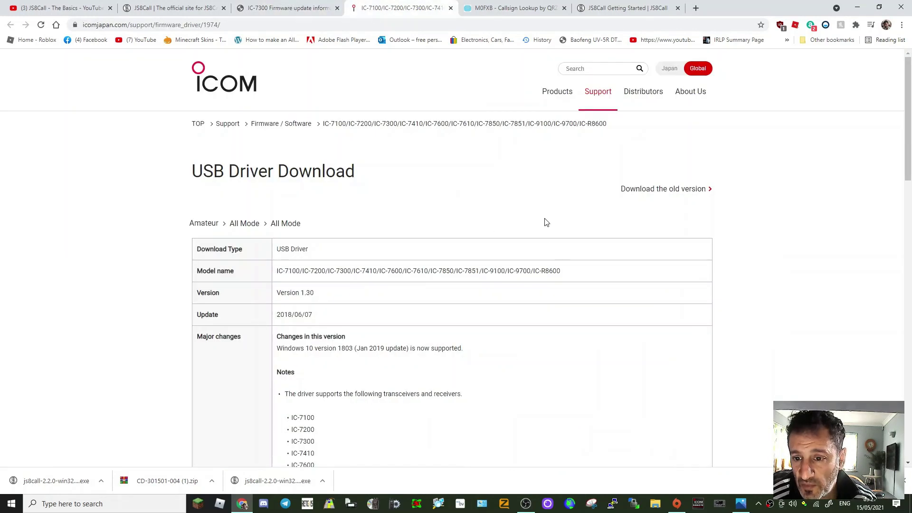
pyautogui.scroll(-3, 538, 221)
pyautogui.scroll(3, 526, 226)
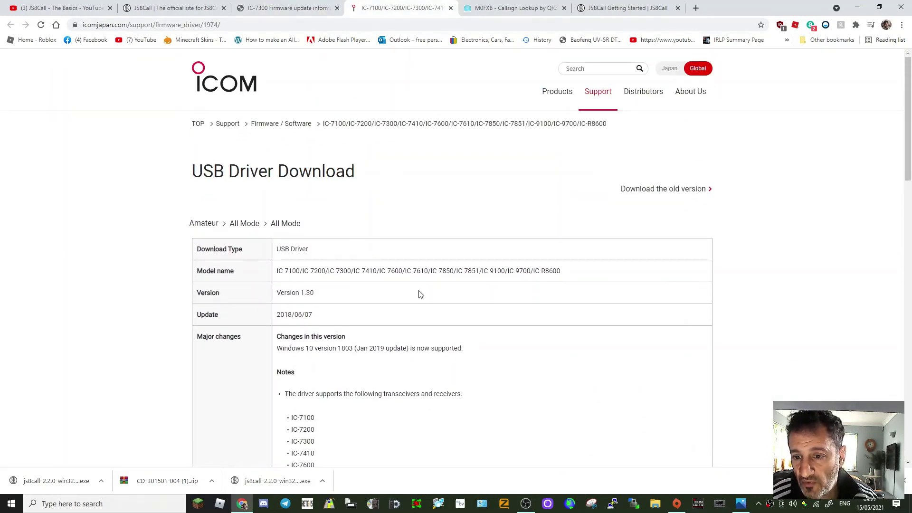
pyautogui.scroll(-5, 430, 285)
pyautogui.scroll(5, 433, 273)
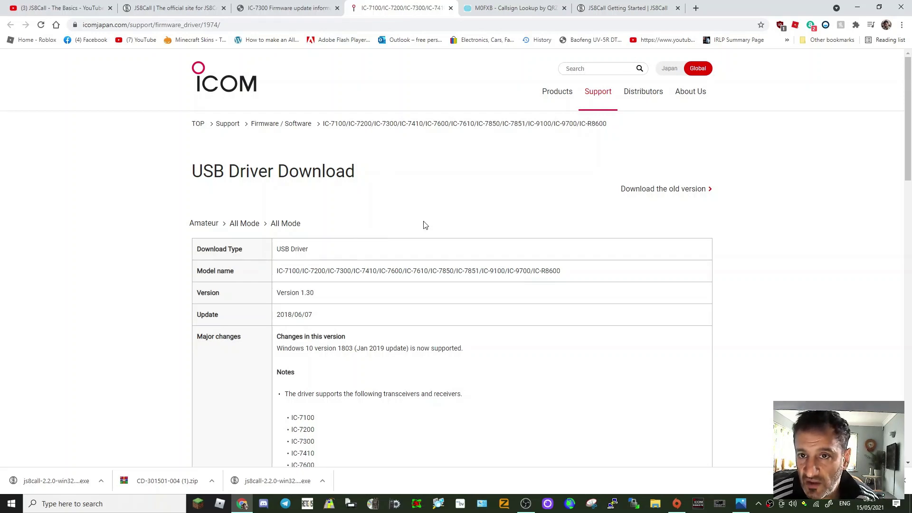
# Return to the JS8Call Getting Started page and read how to find the correct COM port in Windows 10
pyautogui.click(275, 9)
pyautogui.click(493, 8)
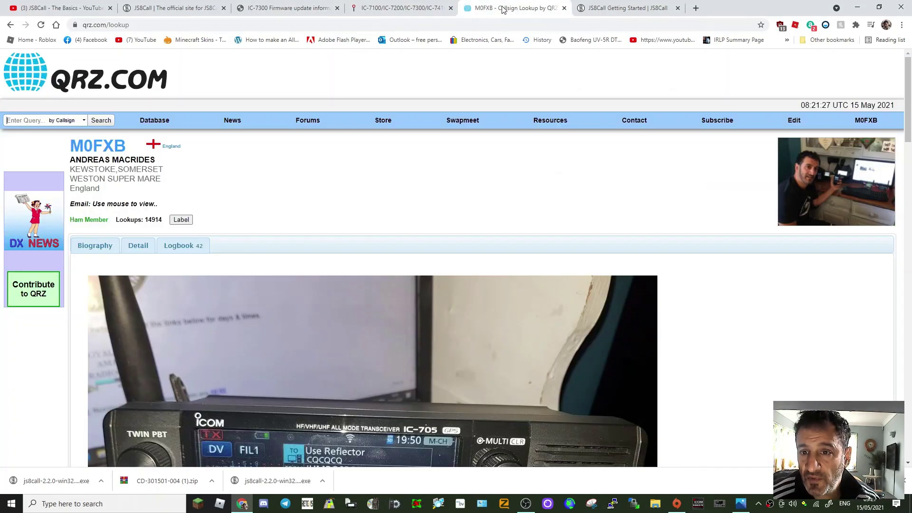
pyautogui.click(630, 9)
pyautogui.scroll(-5, 528, 183)
pyautogui.scroll(-2, 496, 162)
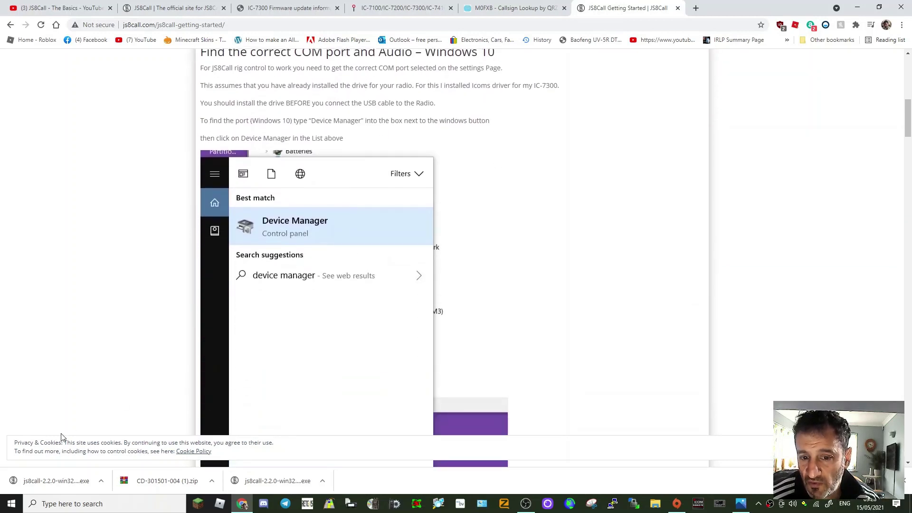
# Expand Ports (COM & LPT) in Windows Device Manager to check the Silicon Labs CP210x bridge's port, and minimize the window
pyautogui.rightClick(9, 507)
pyautogui.click(68, 297)
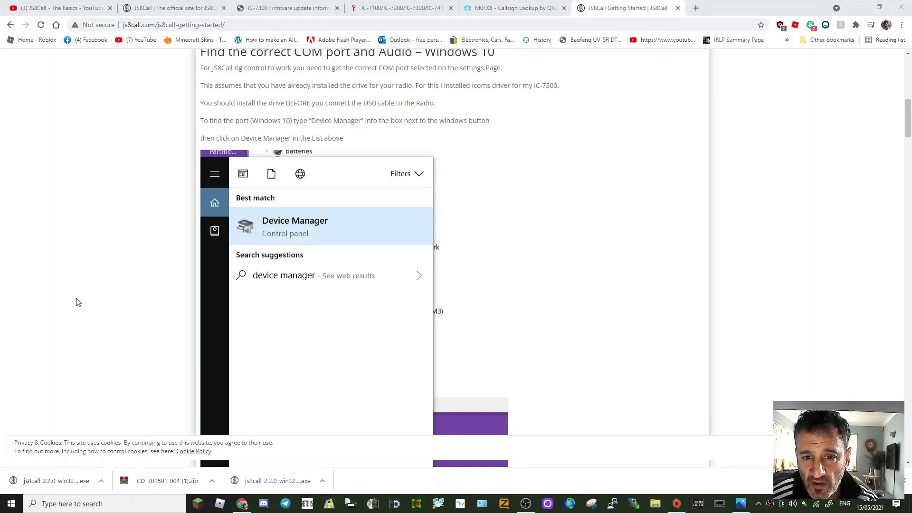
pyautogui.doubleClick(104, 194)
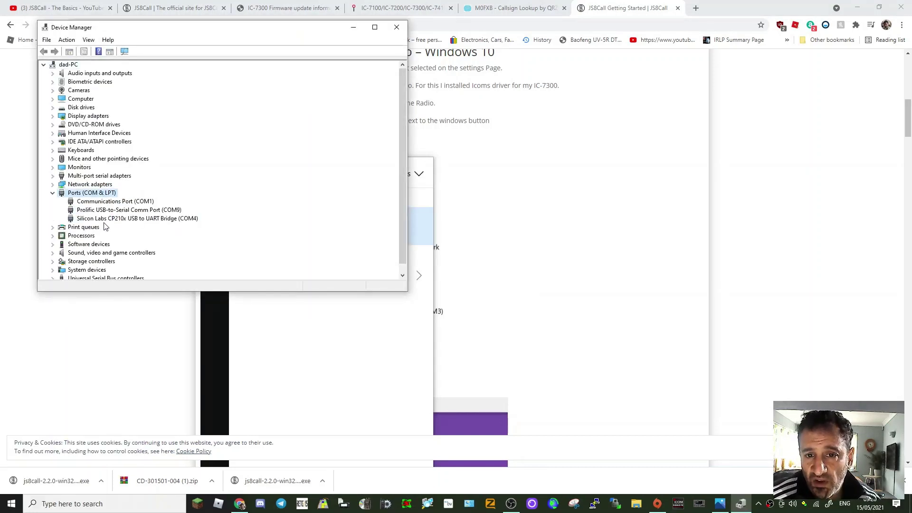
pyautogui.click(352, 29)
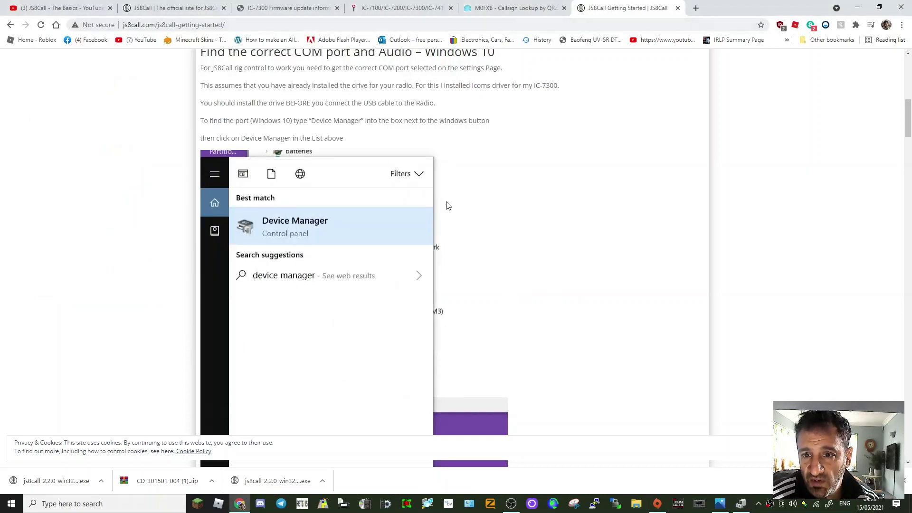
# Examine the guide's COM port instructions and its example Radio and Audio settings for JS8Call
pyautogui.scroll(-10, 520, 245)
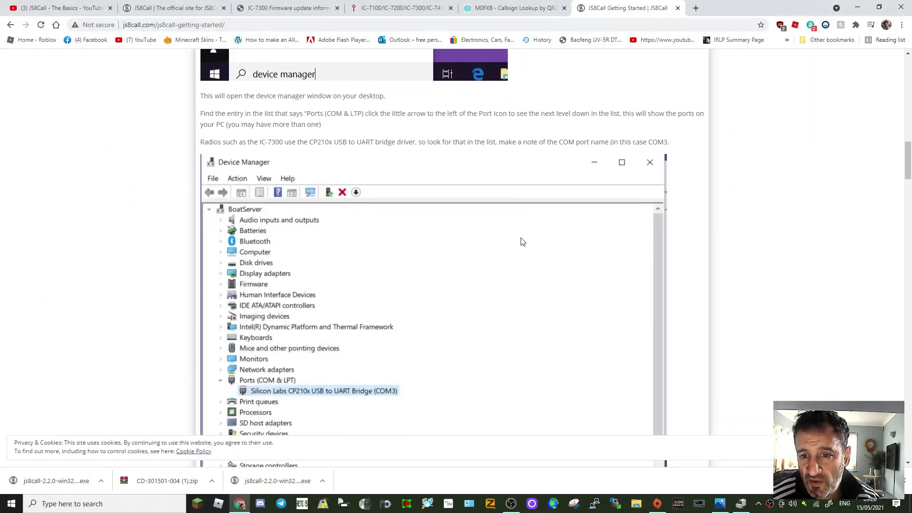
pyautogui.scroll(-10, 521, 242)
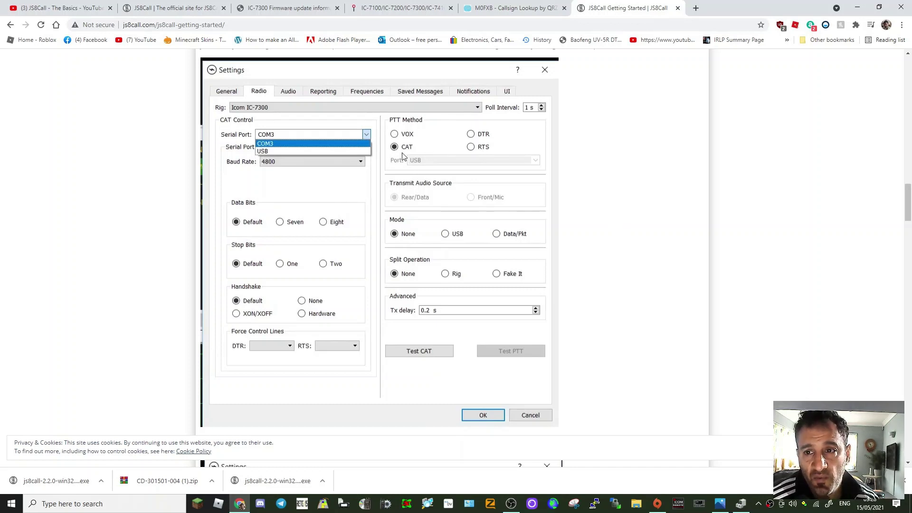
pyautogui.scroll(-3, 640, 228)
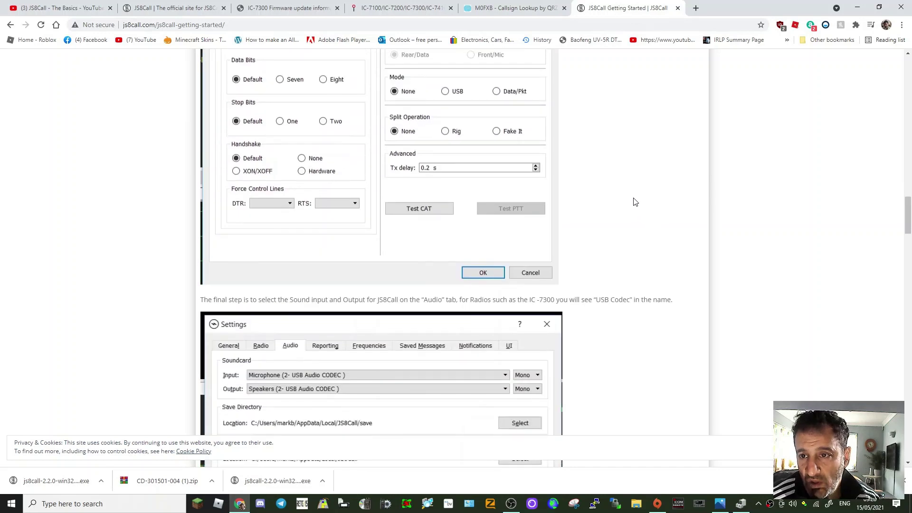
pyautogui.scroll(-5, 549, 181)
pyautogui.scroll(1, 335, 177)
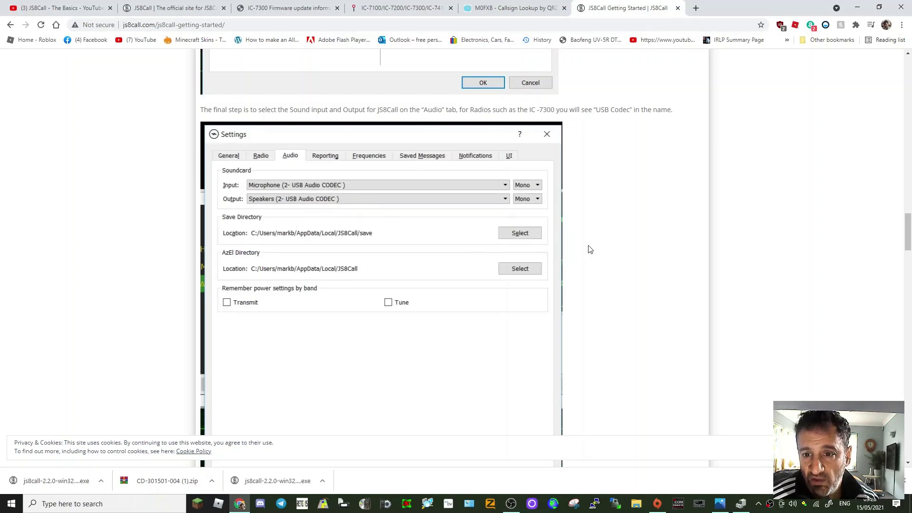
# Examine the guide's list of Icom IC-7300 connector settings for USB control and audio levels
pyautogui.scroll(-11, 387, 263)
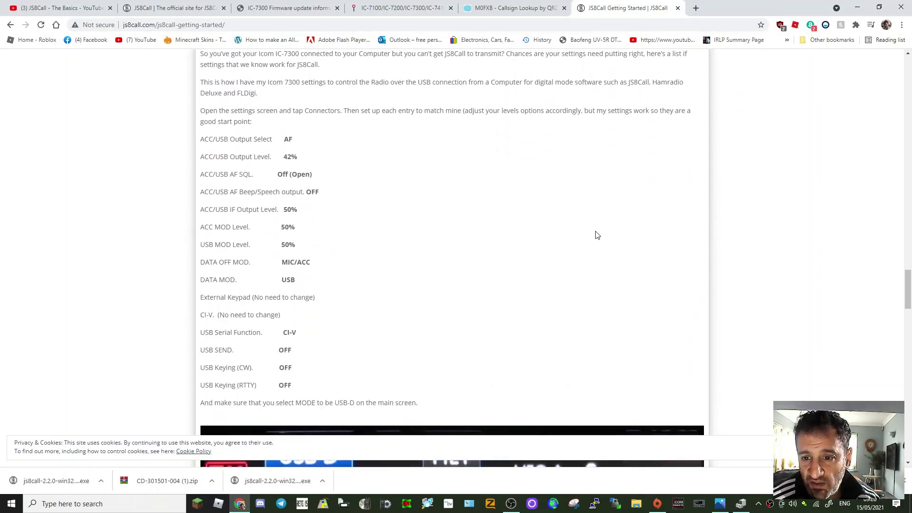
pyautogui.scroll(2, 448, 225)
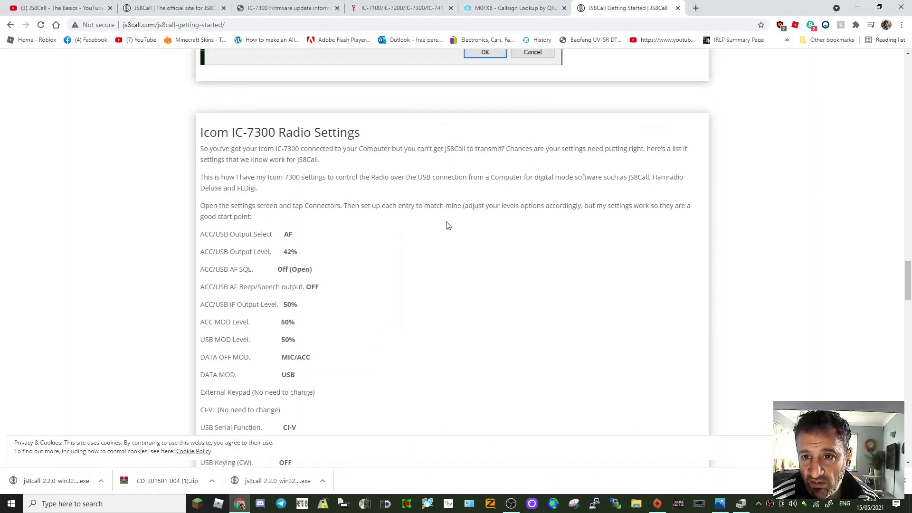
pyautogui.scroll(-2, 448, 225)
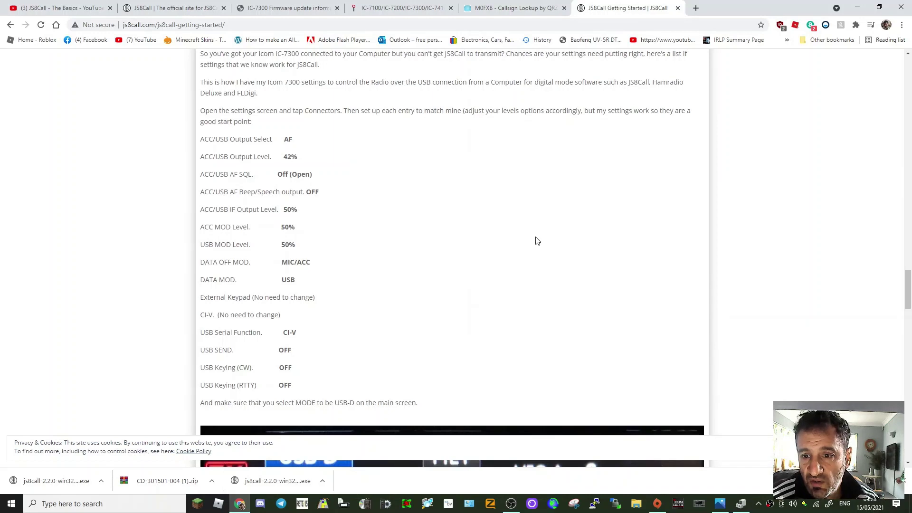
# Examine the guide's IC-7300 USB-D mode picture and its screenshots of all four Connectors settings pages
pyautogui.scroll(-7, 542, 210)
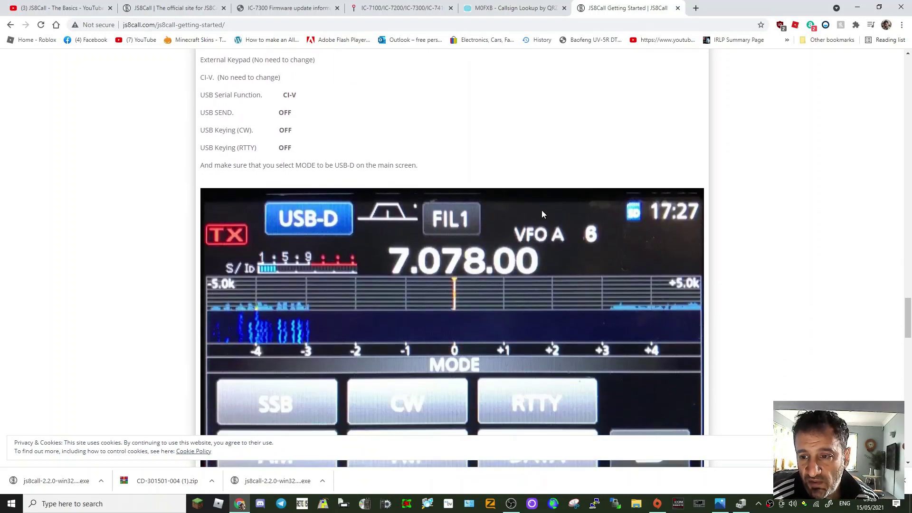
pyautogui.scroll(-4, 543, 212)
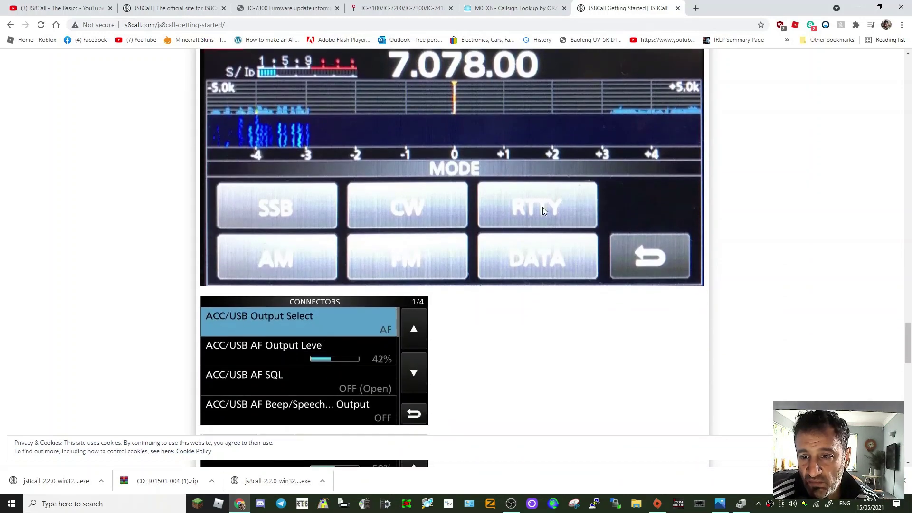
pyautogui.scroll(-1, 544, 211)
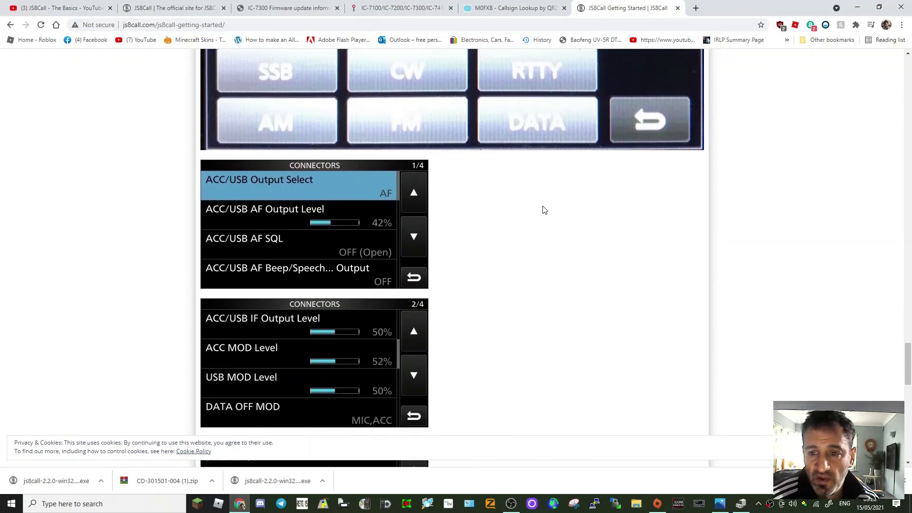
pyautogui.scroll(-1, 545, 209)
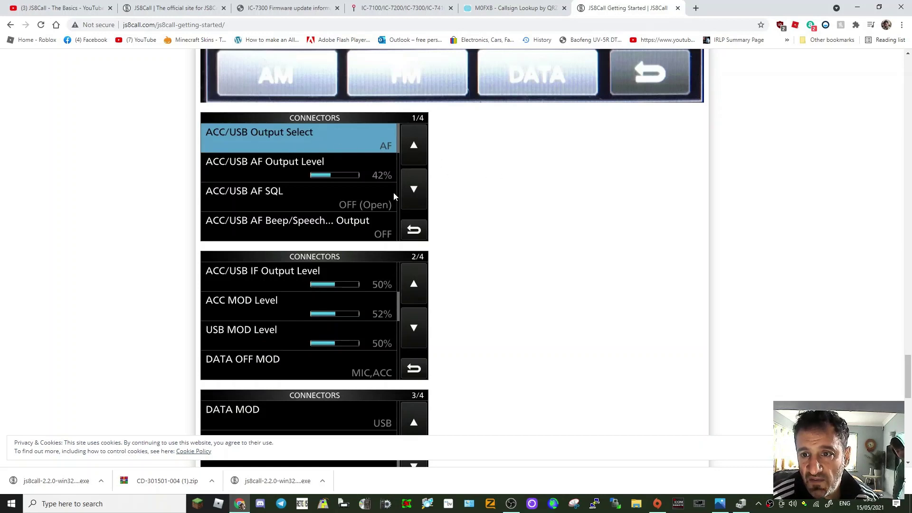
pyautogui.scroll(-1, 470, 223)
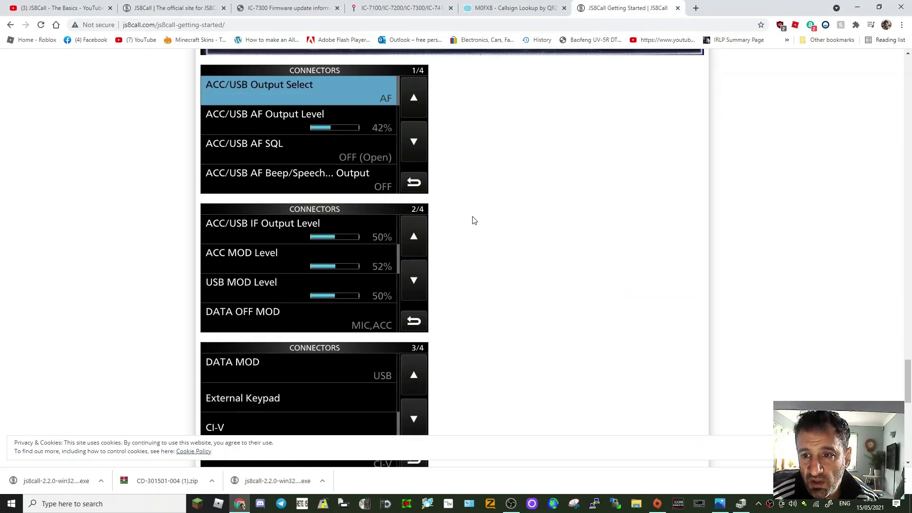
pyautogui.scroll(-1, 409, 262)
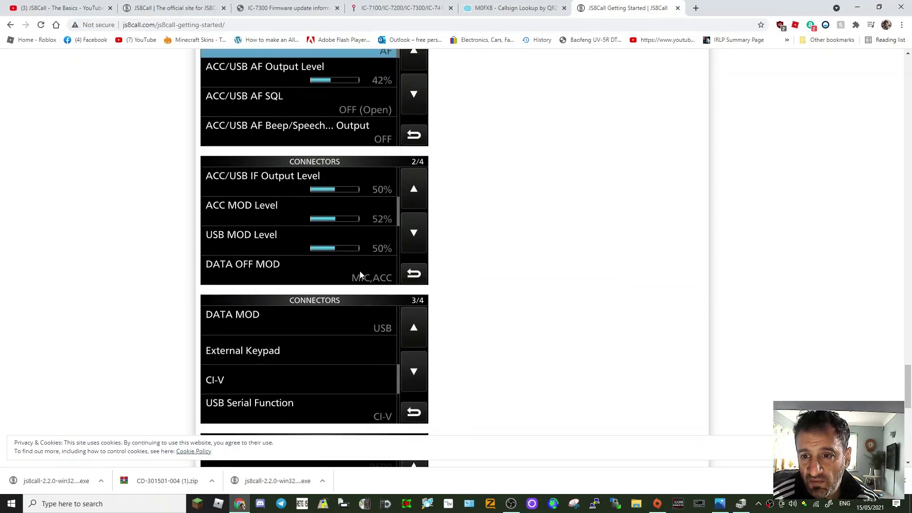
pyautogui.scroll(-1, 468, 255)
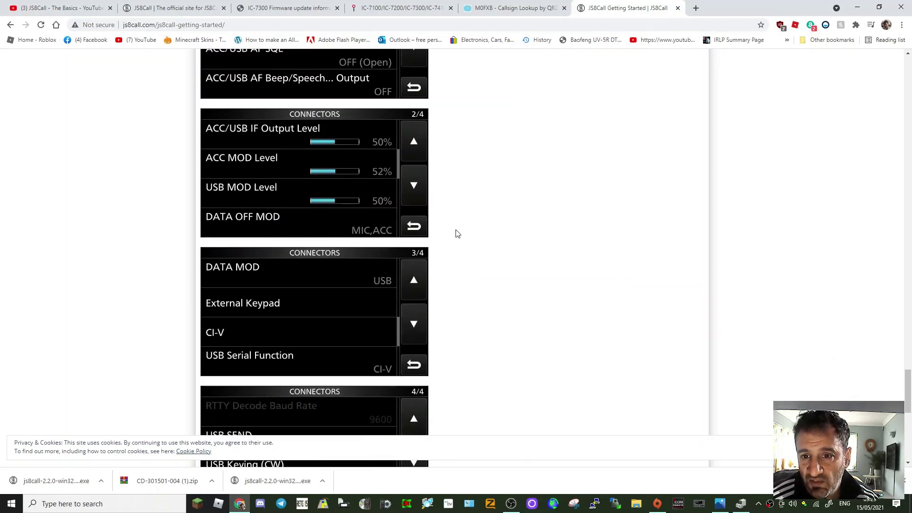
pyautogui.scroll(-1, 465, 231)
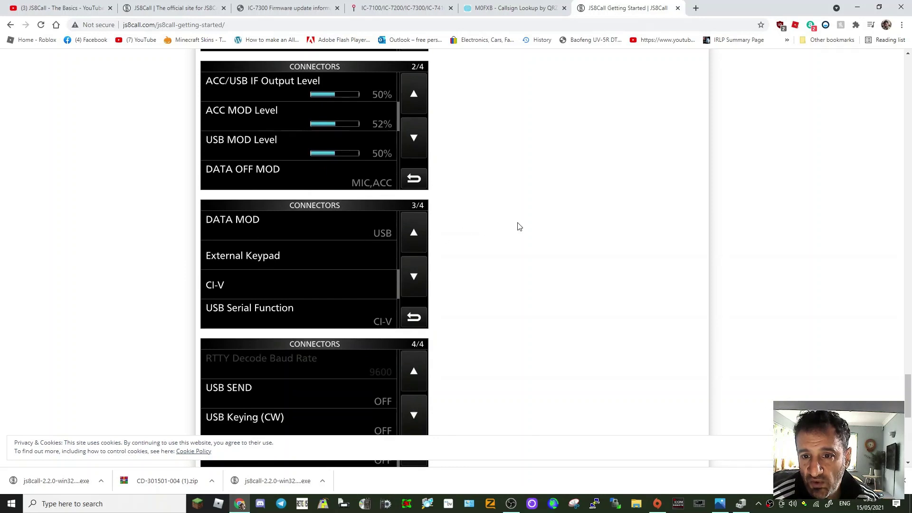
pyautogui.scroll(-1, 519, 227)
pyautogui.scroll(-1, 455, 232)
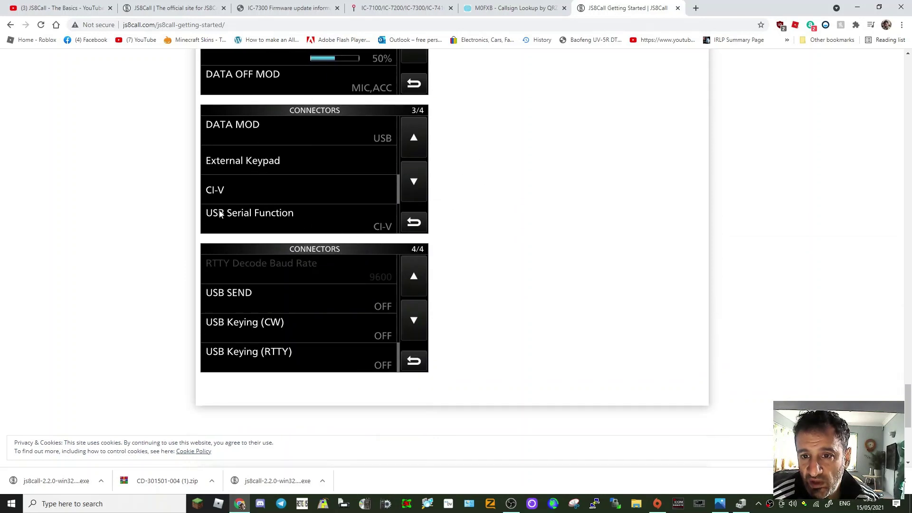
pyautogui.scroll(-2, 446, 204)
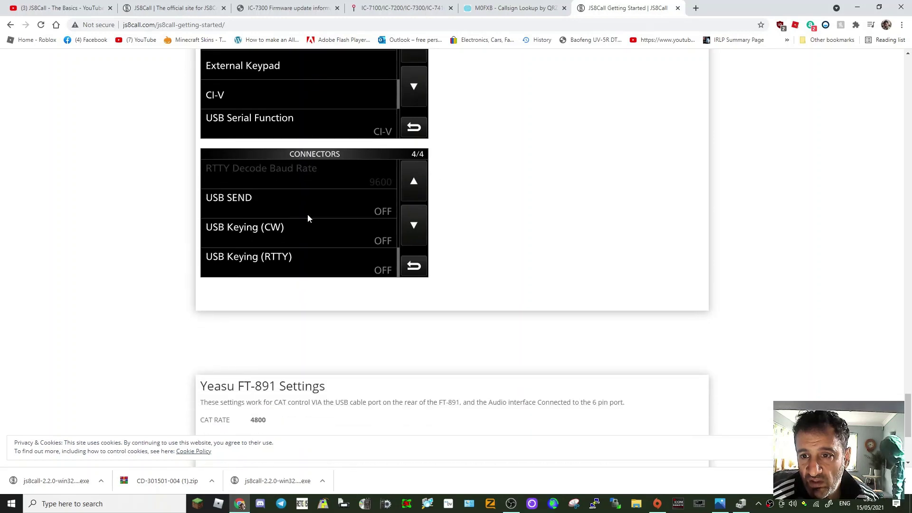
pyautogui.scroll(-4, 352, 236)
# Return to the beginning of the Getting Started guide and look over its introduction
pyautogui.scroll(12, 483, 206)
pyautogui.scroll(20, 466, 190)
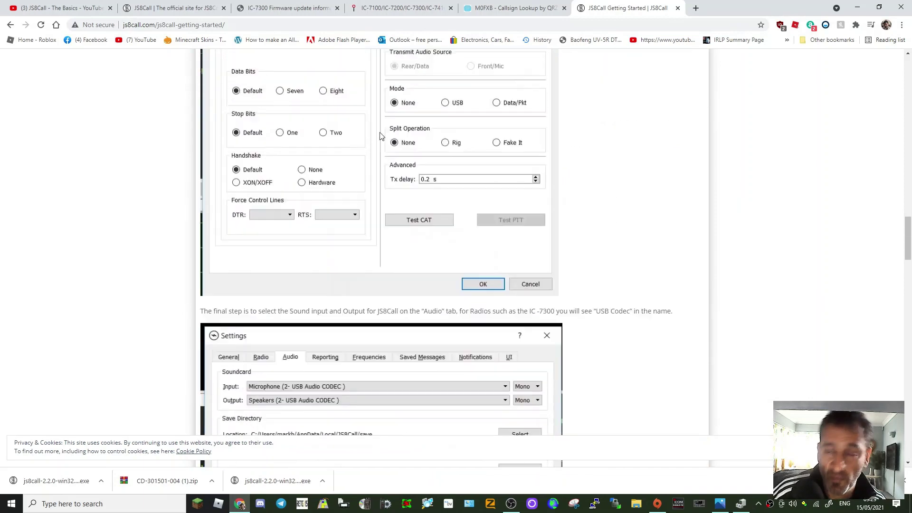
pyautogui.scroll(15, 372, 136)
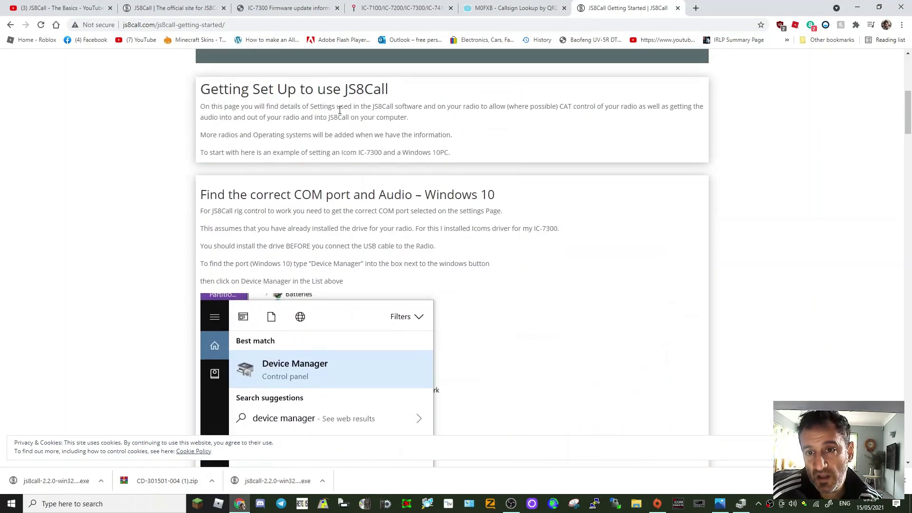
pyautogui.scroll(2, 340, 110)
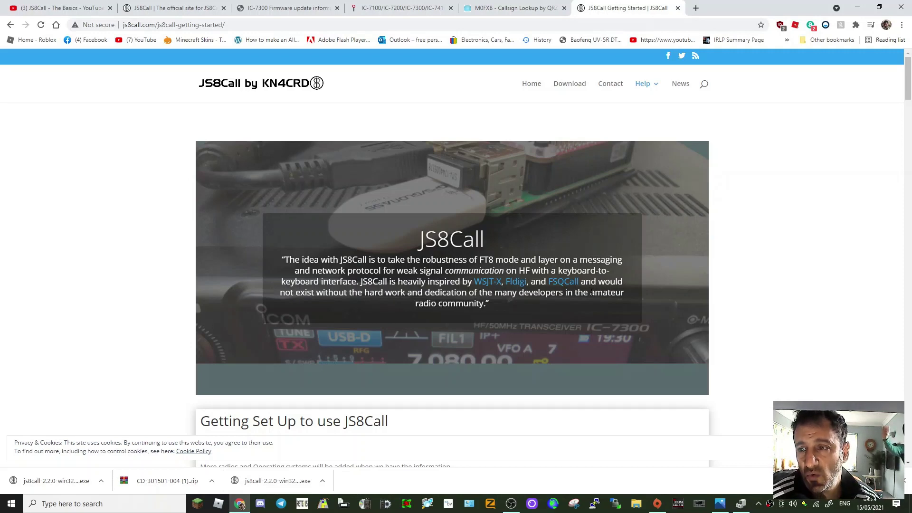
pyautogui.scroll(-5, 588, 289)
pyautogui.scroll(5, 539, 254)
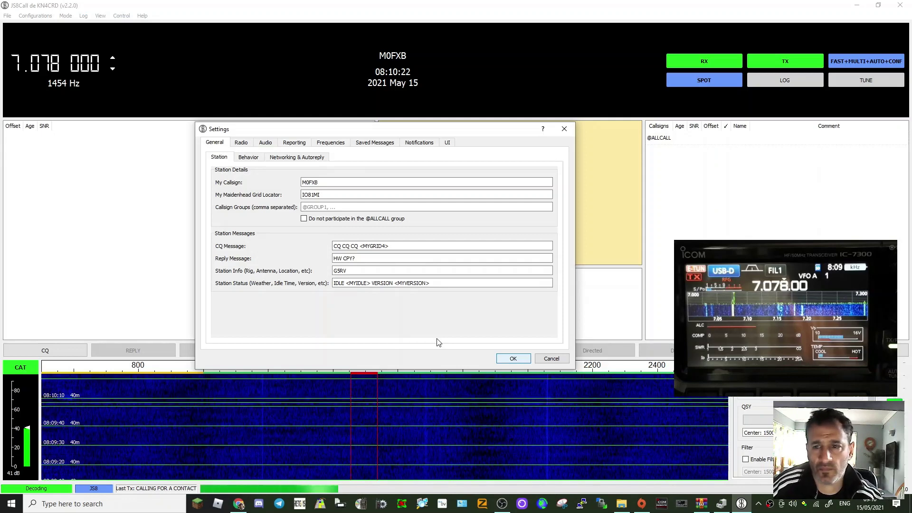
# Close the JS8Call settings, accept 7.078000 MHz as a custom frequency, and switch to the 80m frequency of 3.578 000 MHz
pyautogui.click(564, 129)
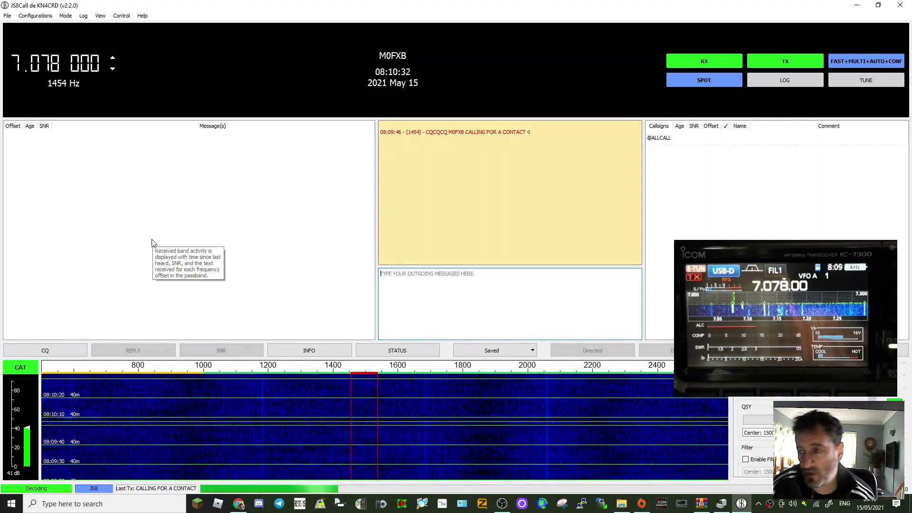
pyautogui.click(46, 63)
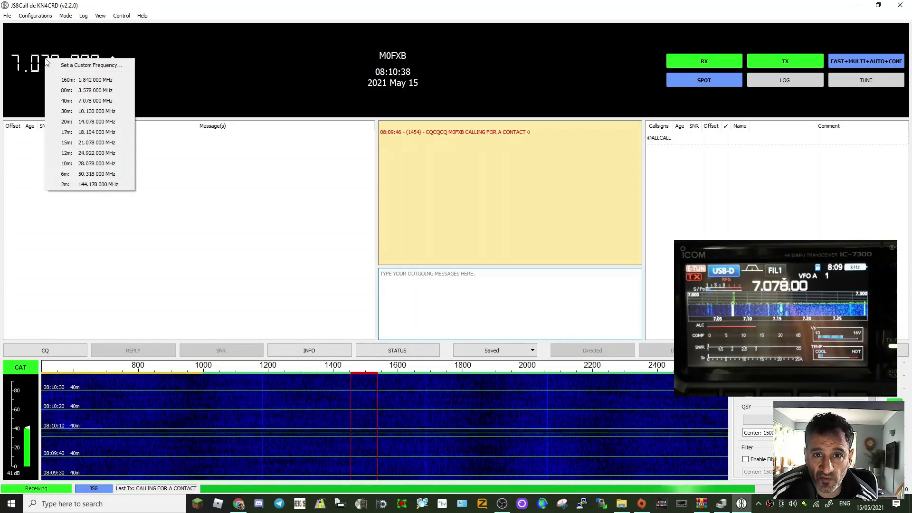
pyautogui.click(82, 68)
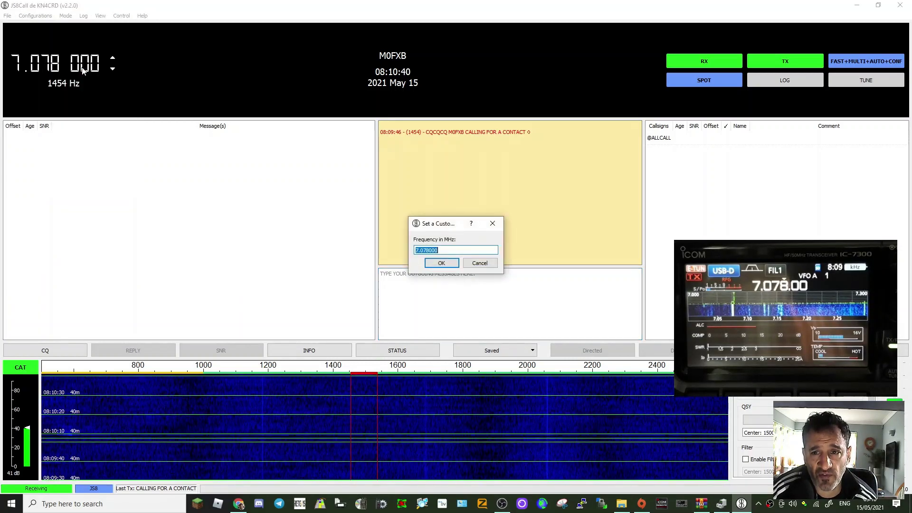
pyautogui.click(440, 264)
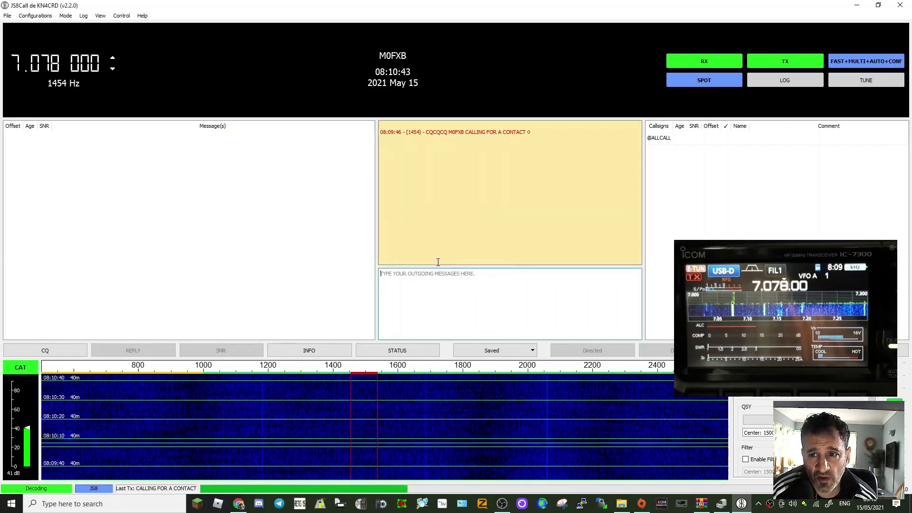
pyautogui.click(42, 59)
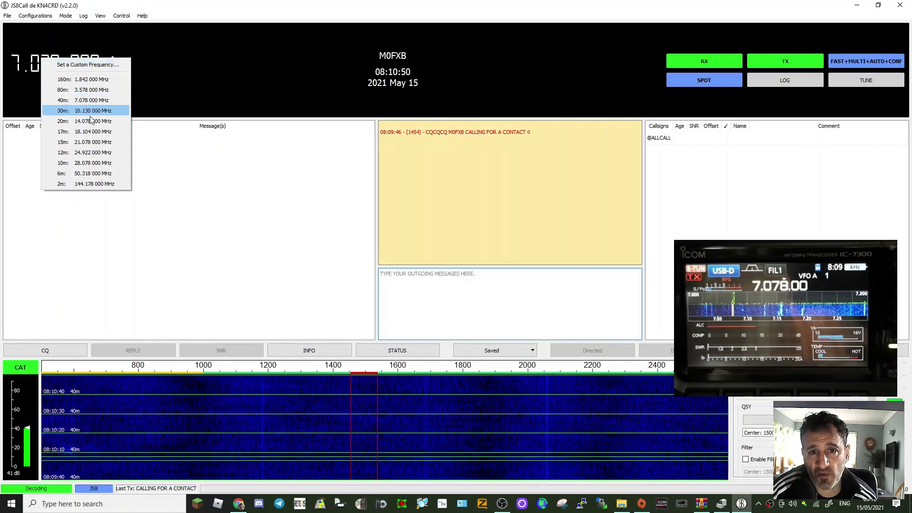
pyautogui.click(88, 91)
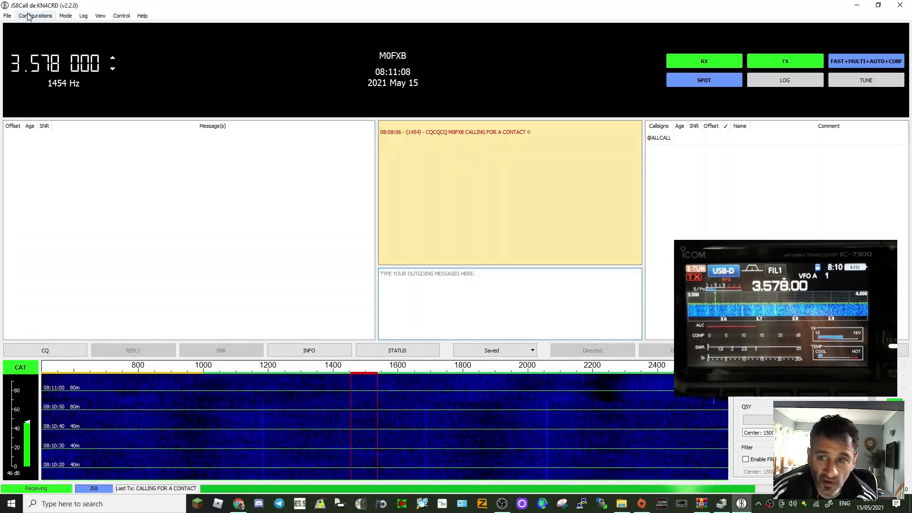
# Open the saved messages for editing and review the General station, Radio and Audio settings
pyautogui.click(533, 351)
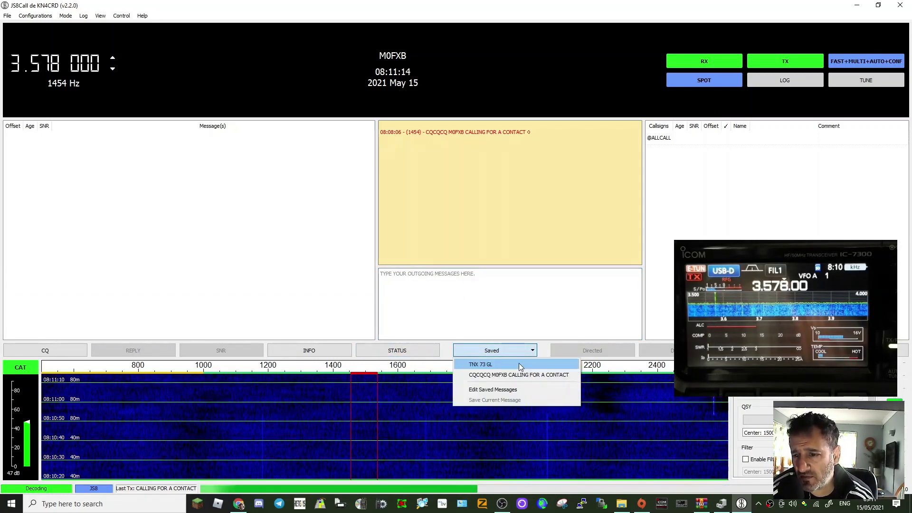
pyautogui.click(512, 390)
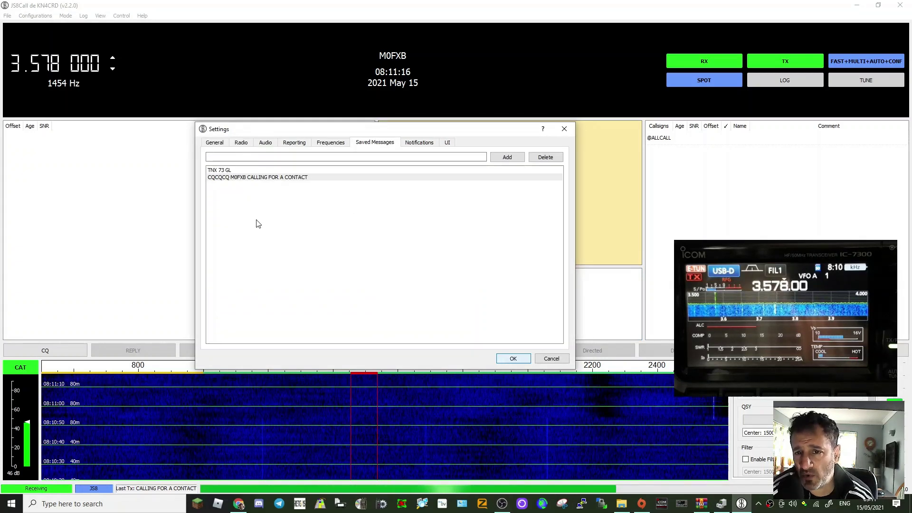
pyautogui.click(214, 143)
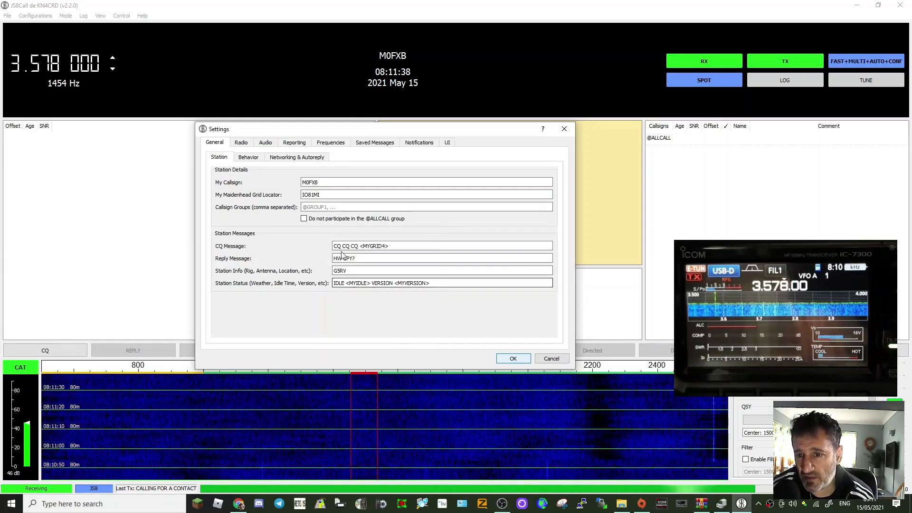
pyautogui.click(240, 143)
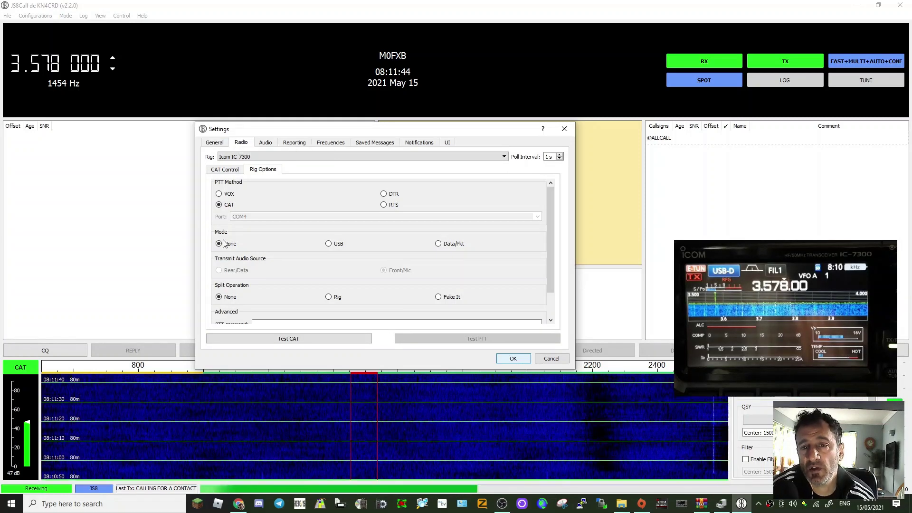
pyautogui.click(265, 144)
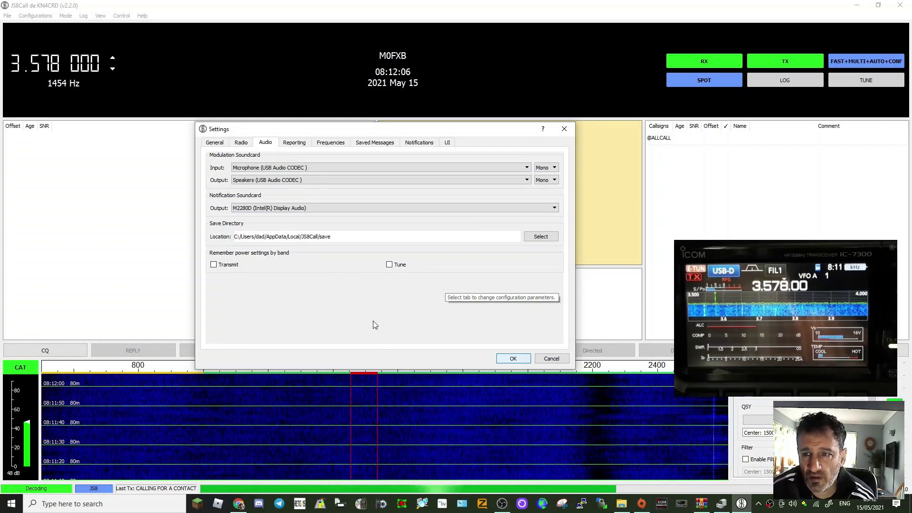
# In the Reporting settings, set the TCP server port to 2456 and the TCP maximum connections to 3
pyautogui.click(294, 142)
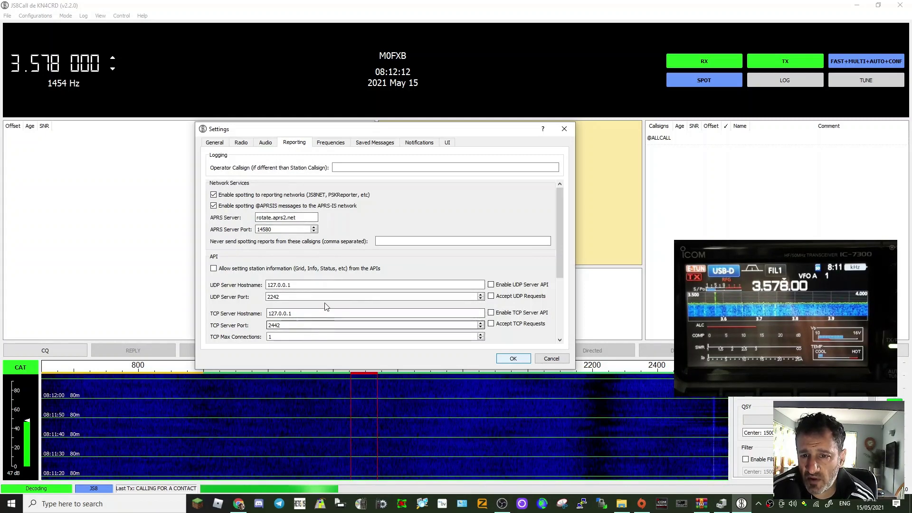
pyautogui.scroll(-3, 350, 264)
pyautogui.doubleClick(343, 247)
pyautogui.write('2456')
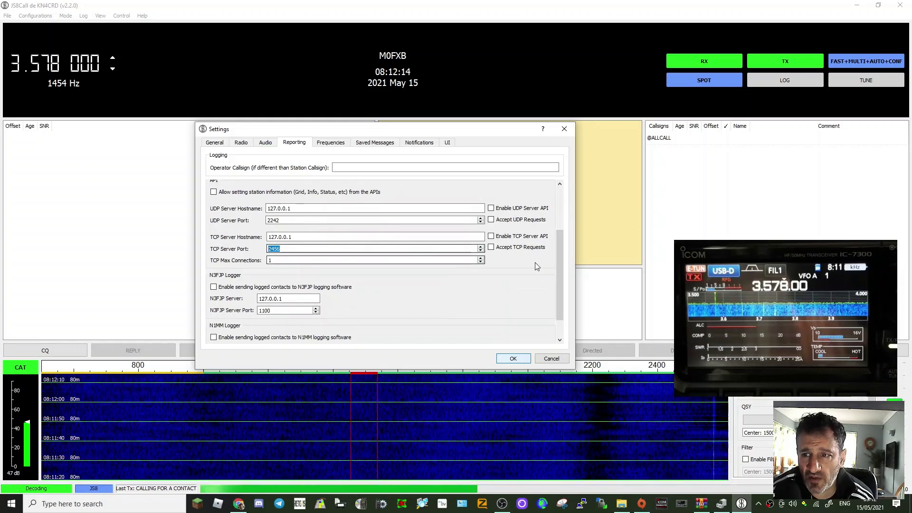
pyautogui.scroll(-1, 536, 269)
pyautogui.scroll(2, 471, 230)
pyautogui.scroll(4, 439, 203)
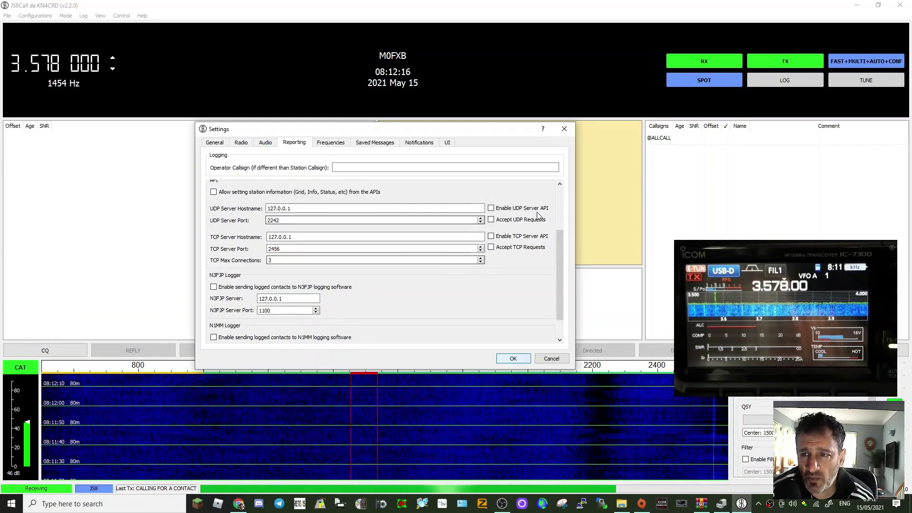
# Review the remaining Reporting options and the Frequencies, Saved Messages and Notifications settings, and accept the settings
pyautogui.scroll(-7, 369, 222)
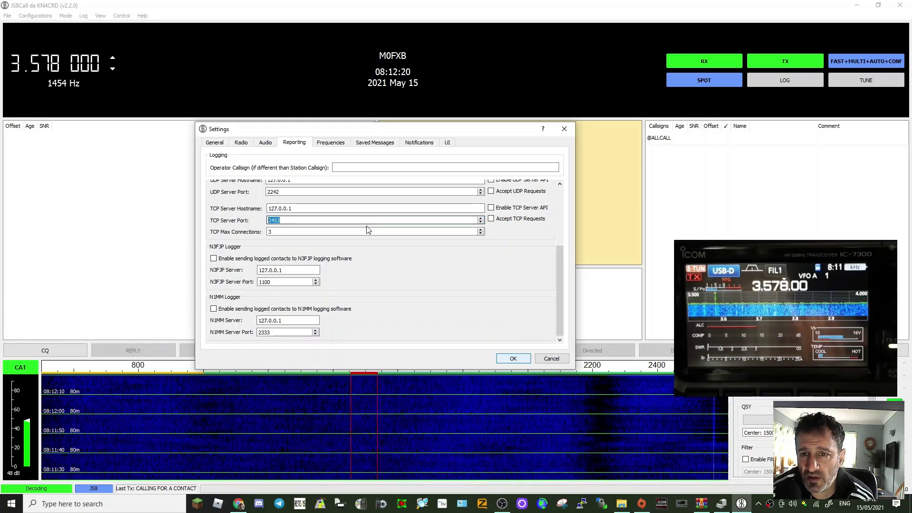
pyautogui.scroll(4, 368, 228)
pyautogui.scroll(-5, 366, 230)
pyautogui.click(331, 143)
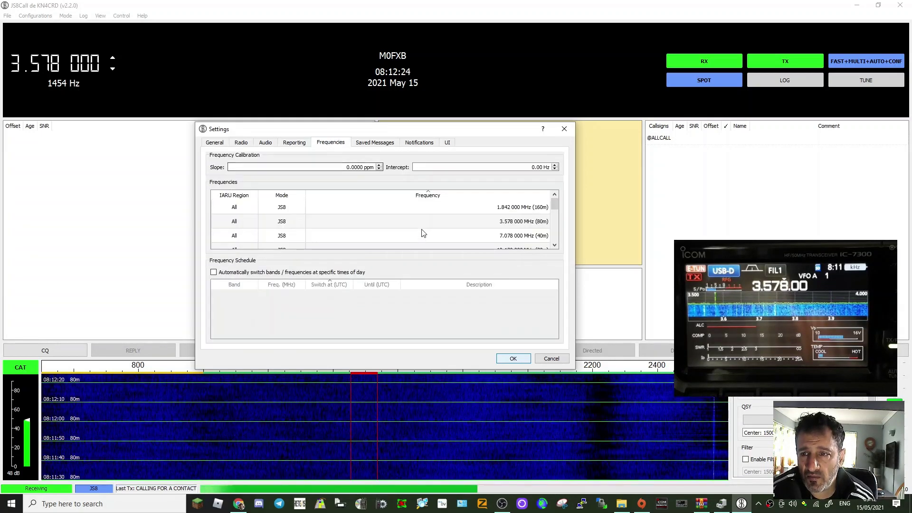
pyautogui.scroll(-5, 423, 224)
pyautogui.scroll(5, 424, 220)
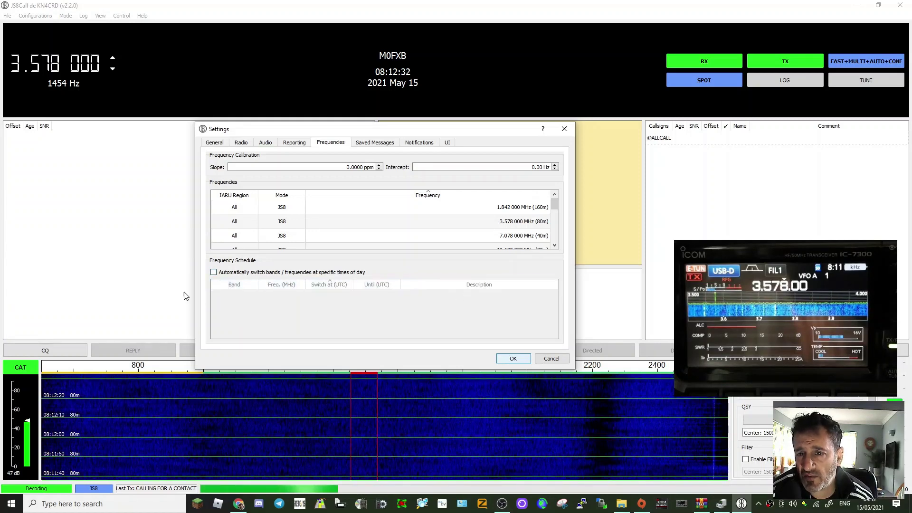
pyautogui.click(366, 143)
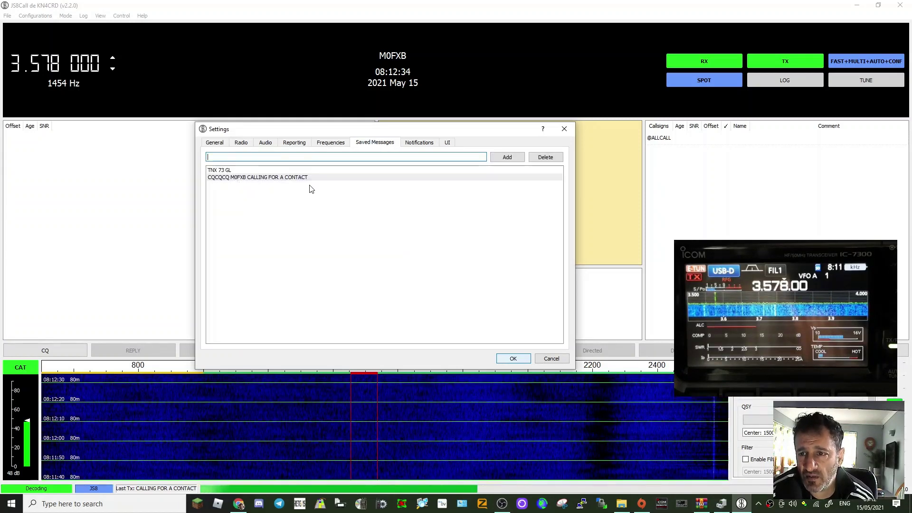
pyautogui.click(418, 143)
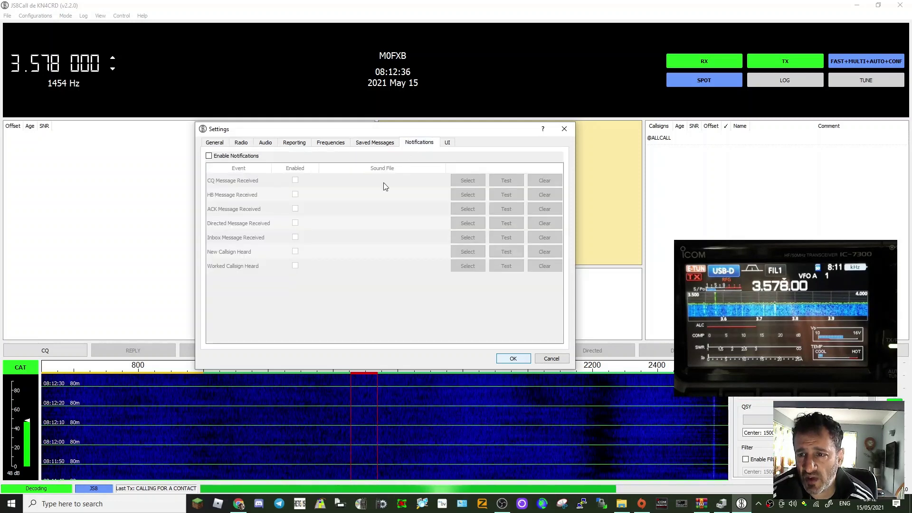
pyautogui.click(515, 360)
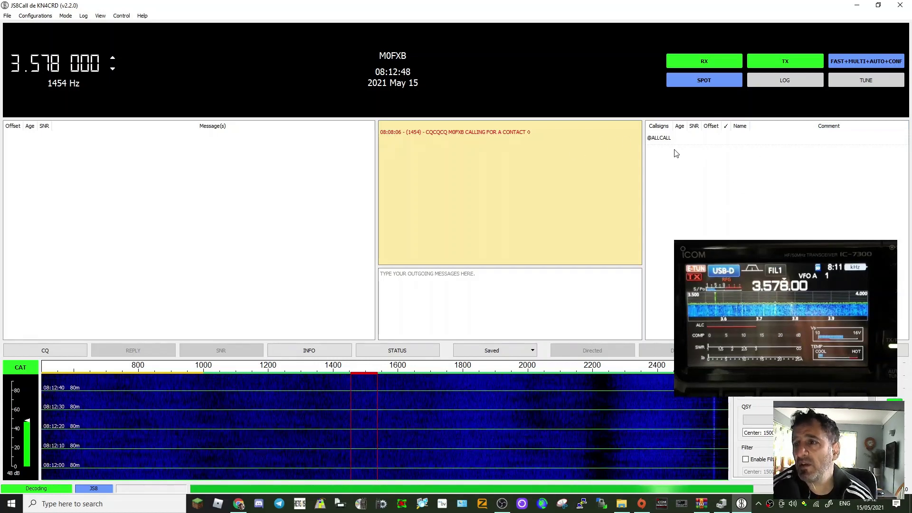
# Look over the commands available for the heard-callsigns list, including its saved messages options
pyautogui.rightClick(691, 193)
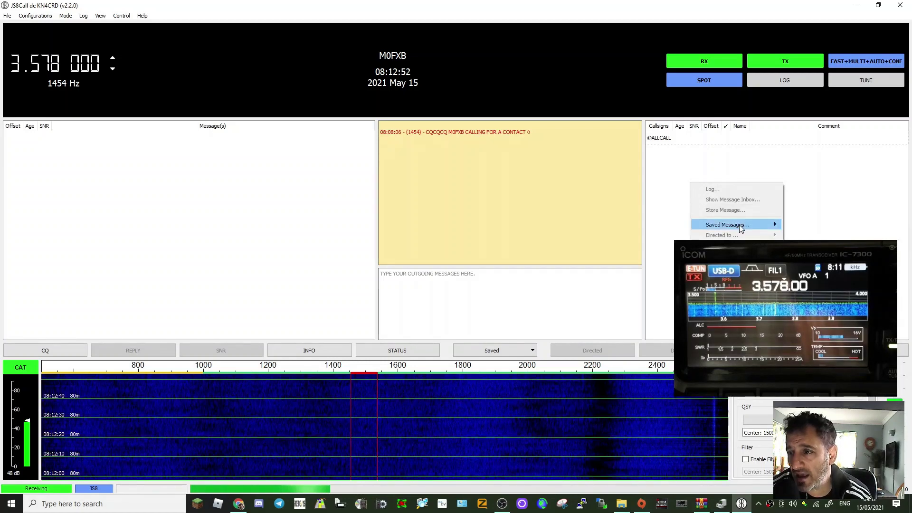
pyautogui.moveTo(739, 224)
pyautogui.click(762, 170)
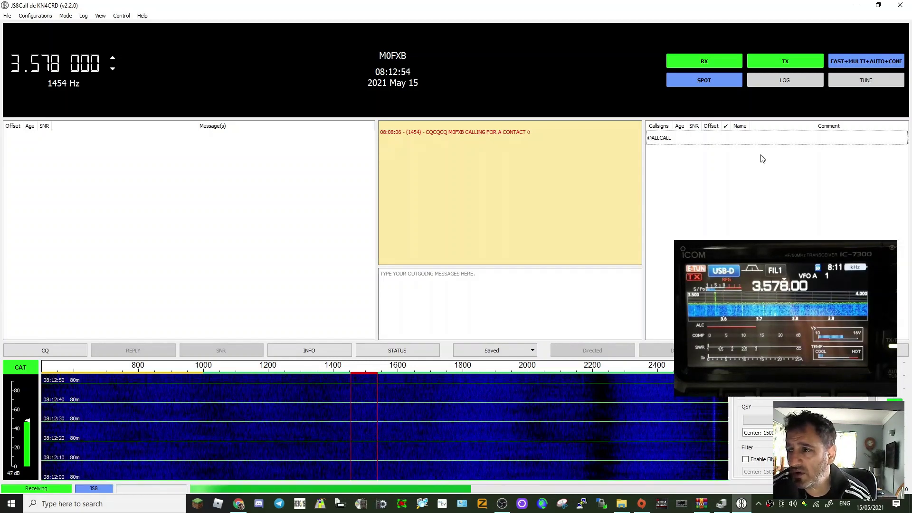
pyautogui.rightClick(712, 192)
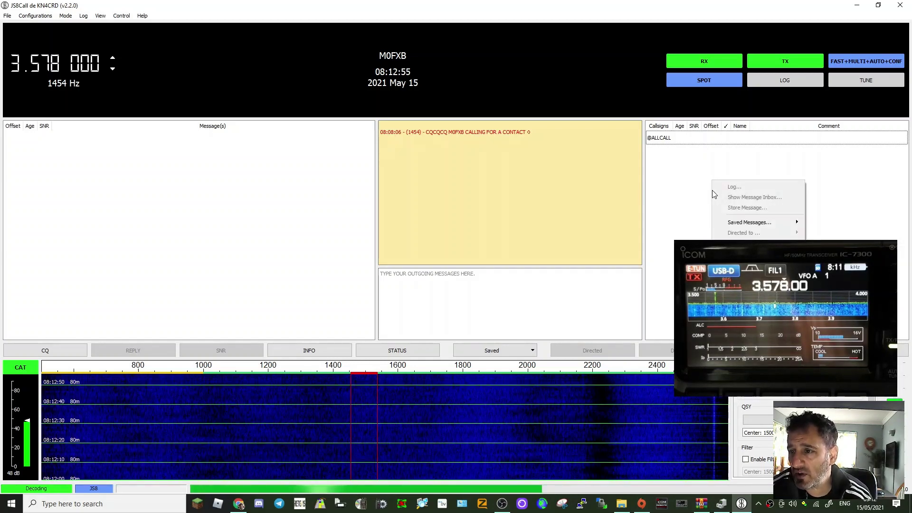
pyautogui.click(679, 185)
# Switch to the 40m frequency of 7.078 000 MHz, followed by the 20m frequency of 14.078 000 MHz
pyautogui.click(22, 67)
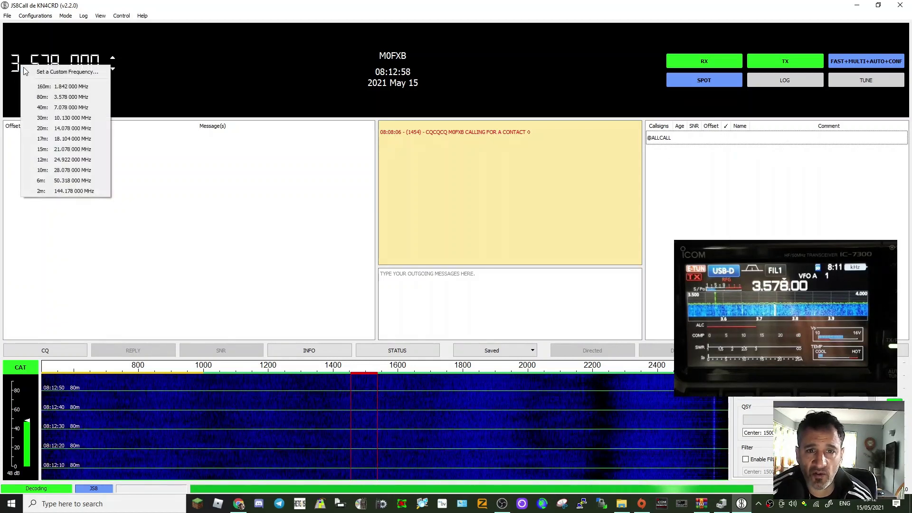
pyautogui.click(43, 108)
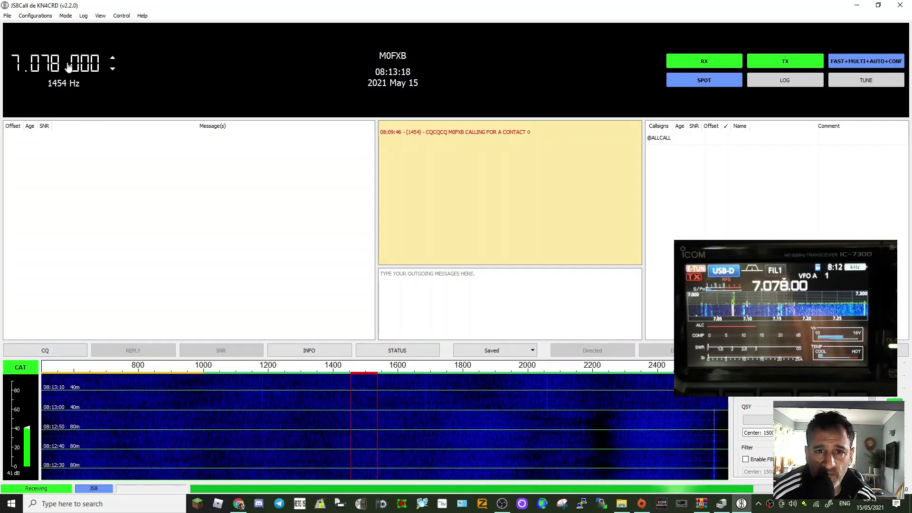
pyautogui.click(45, 58)
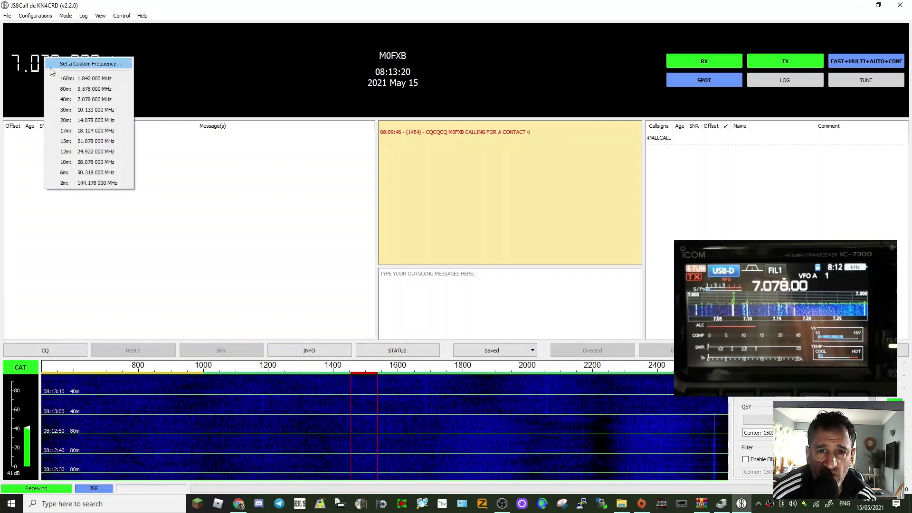
pyautogui.click(77, 121)
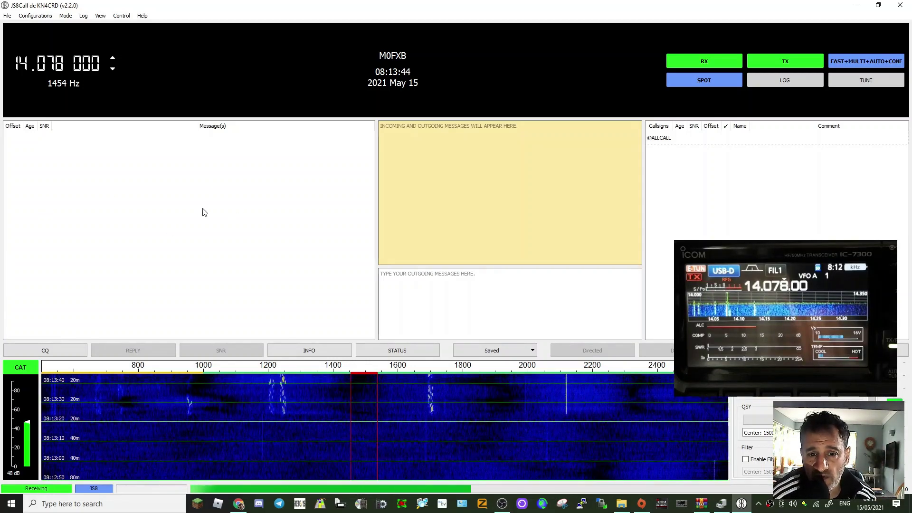
# Transmit the saved CQ message calling for a contact on the 20m band
pyautogui.click(533, 352)
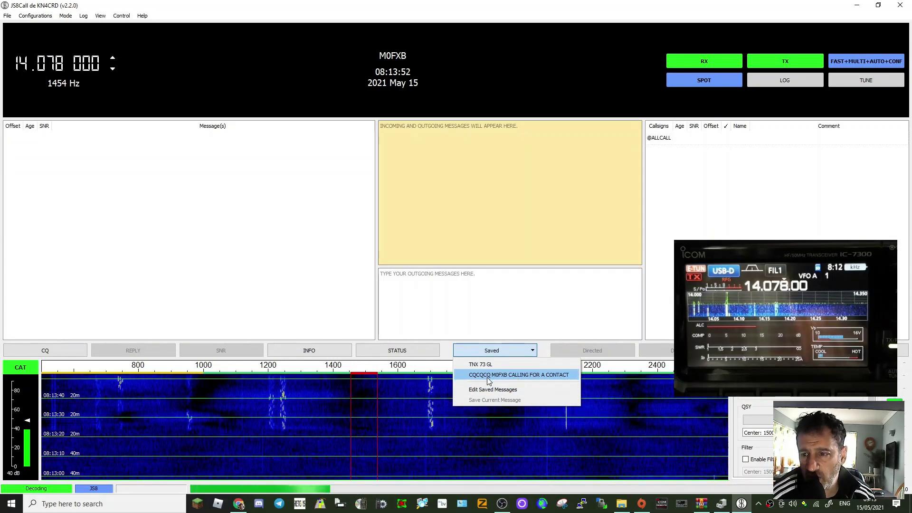
pyautogui.click(545, 375)
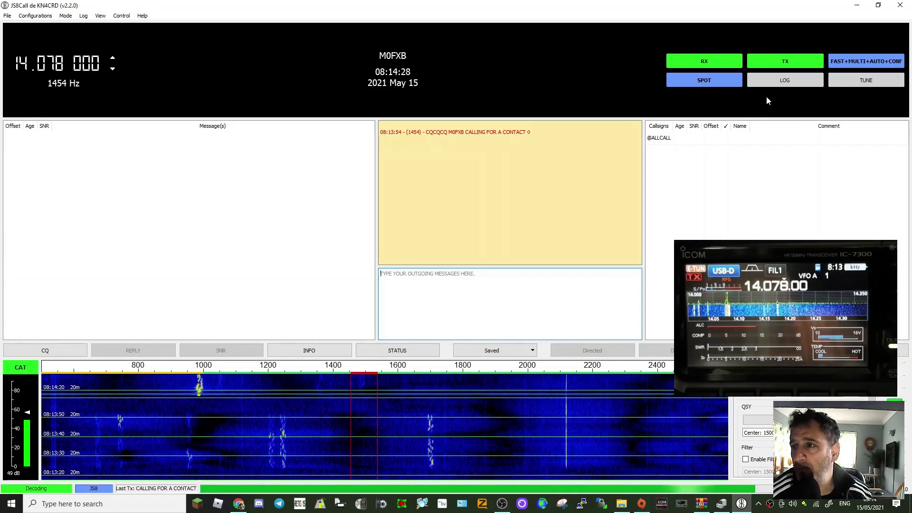
# Review the QSO logging form without adding an entry, and look over the JS8 speed, decoding and autoreply options
pyautogui.click(781, 82)
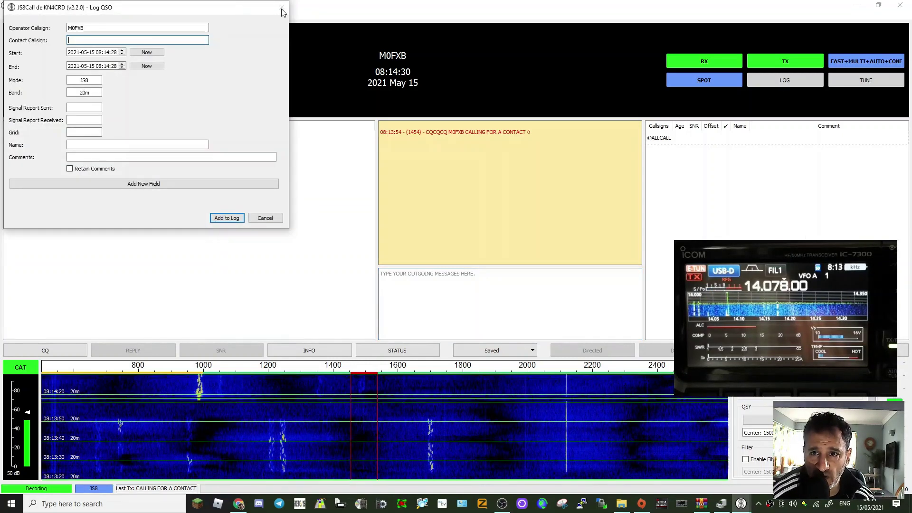
pyautogui.click(265, 218)
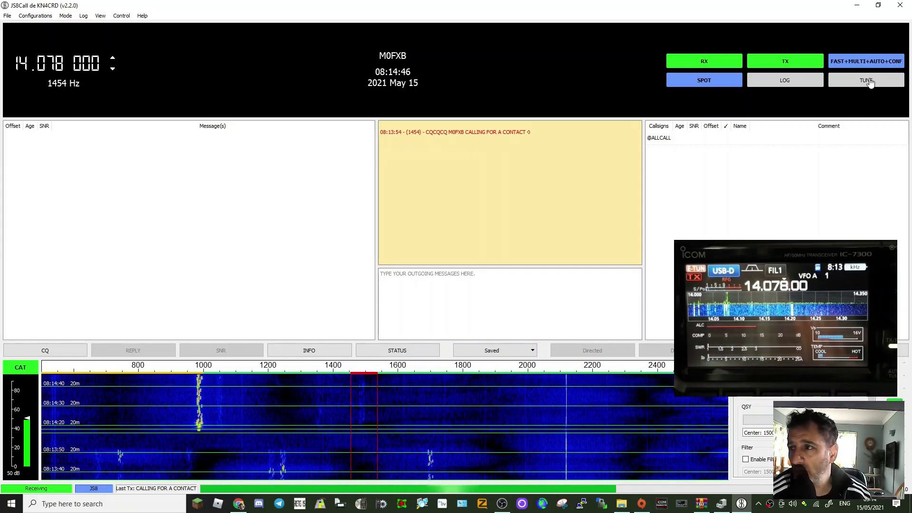
pyautogui.click(861, 62)
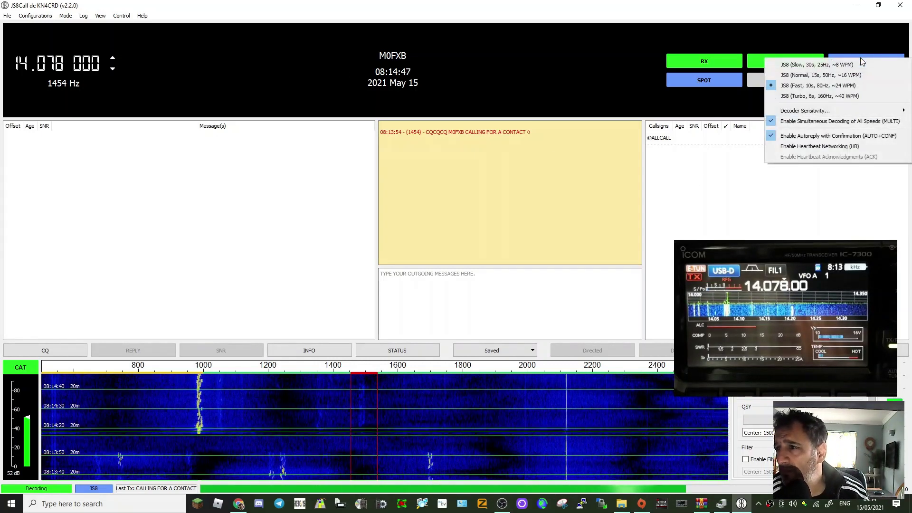
pyautogui.click(807, 228)
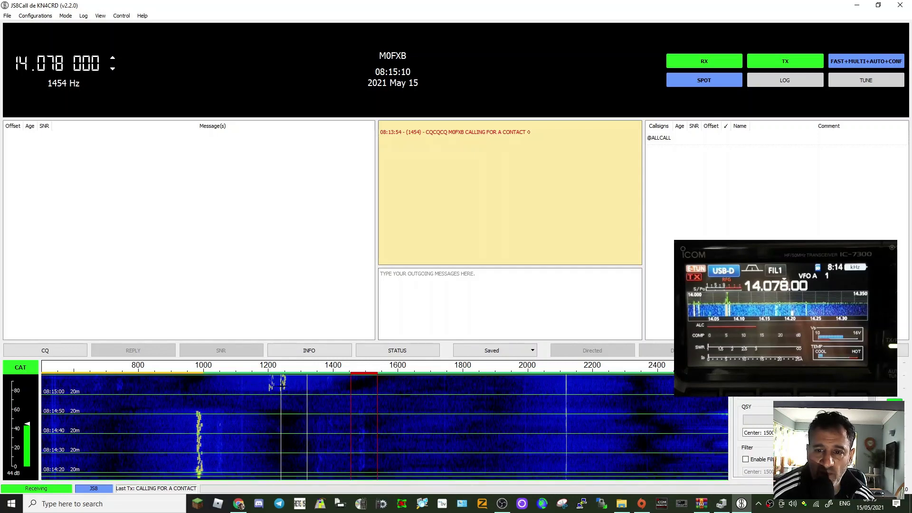
# Move the transmit offset to about 1316 Hz in the waterfall and send the saved CQ message calling for a contact
pyautogui.click(305, 385)
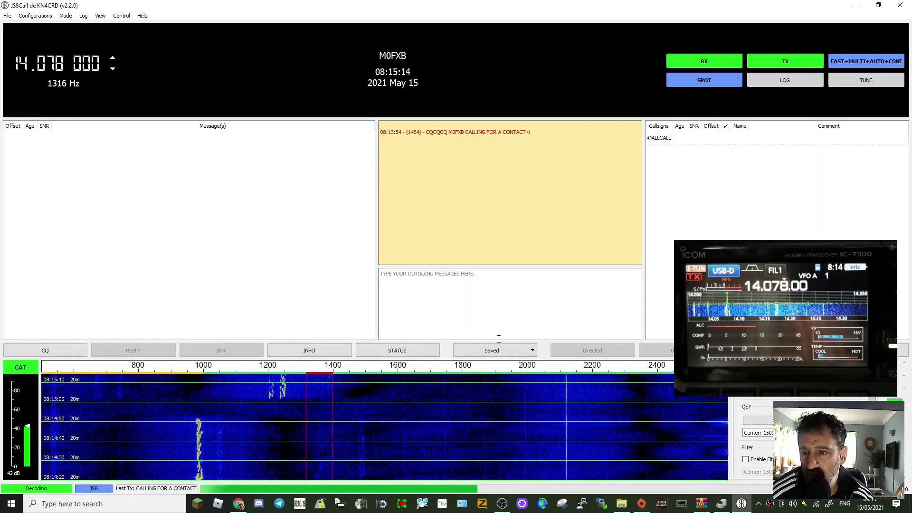
pyautogui.click(533, 351)
pyautogui.click(526, 375)
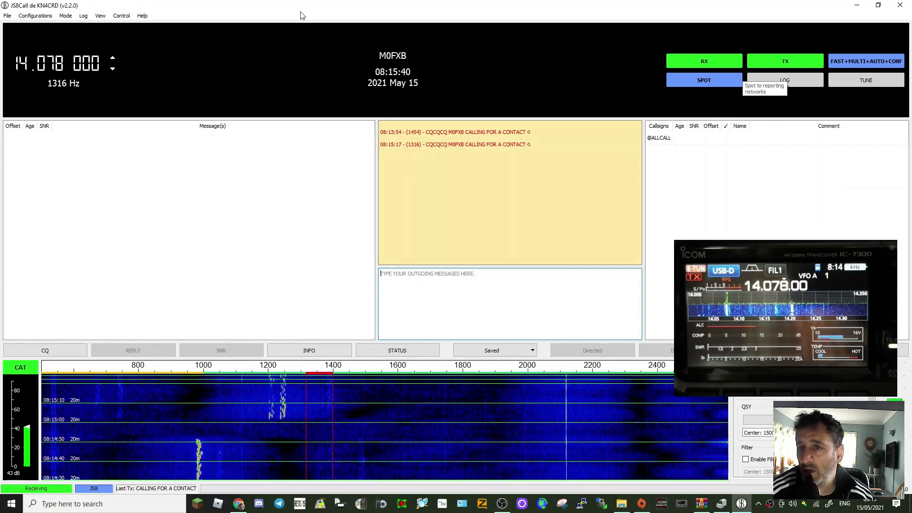
# Look through the program's configuration, mode, log, view, control and file commands
pyautogui.click(27, 17)
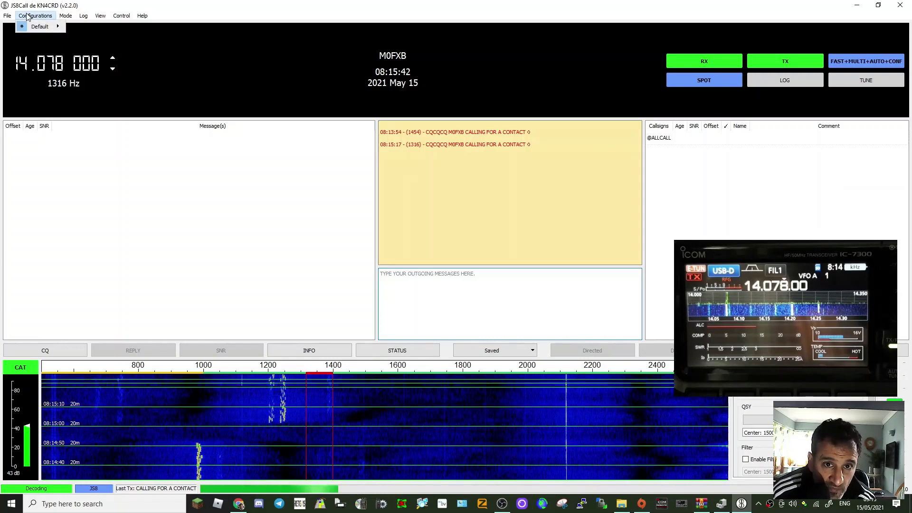
pyautogui.click(66, 16)
pyautogui.click(84, 15)
pyautogui.moveTo(100, 17)
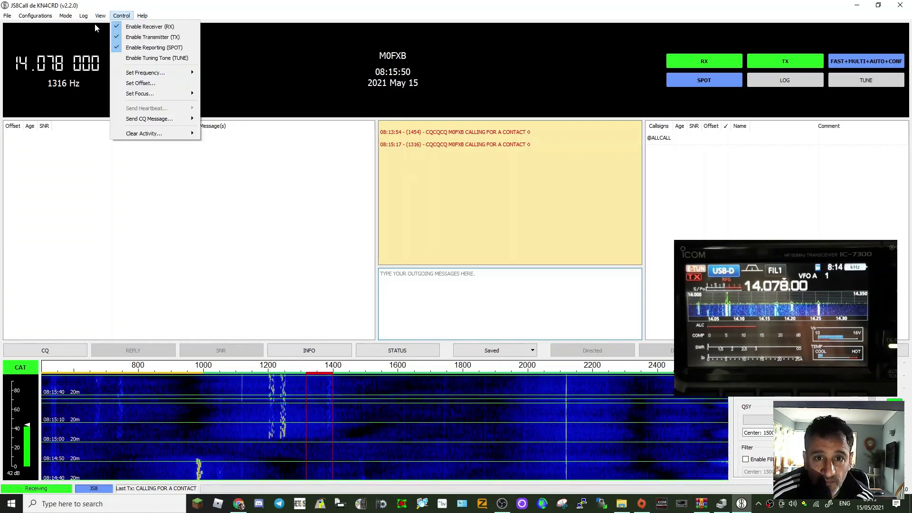
pyautogui.moveTo(7, 18)
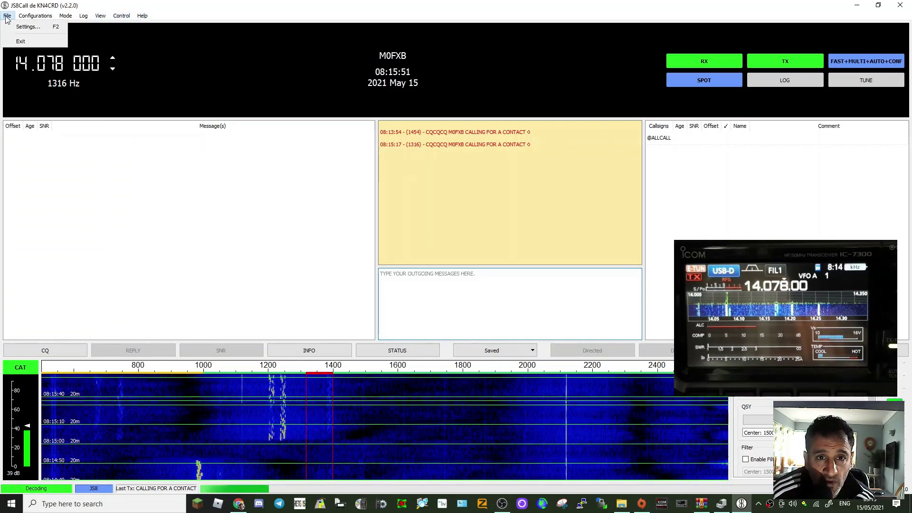
pyautogui.click(162, 168)
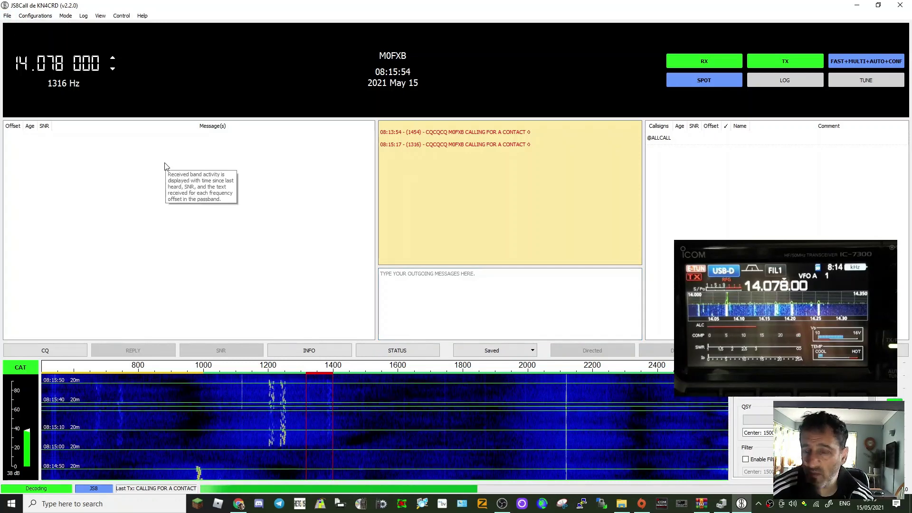